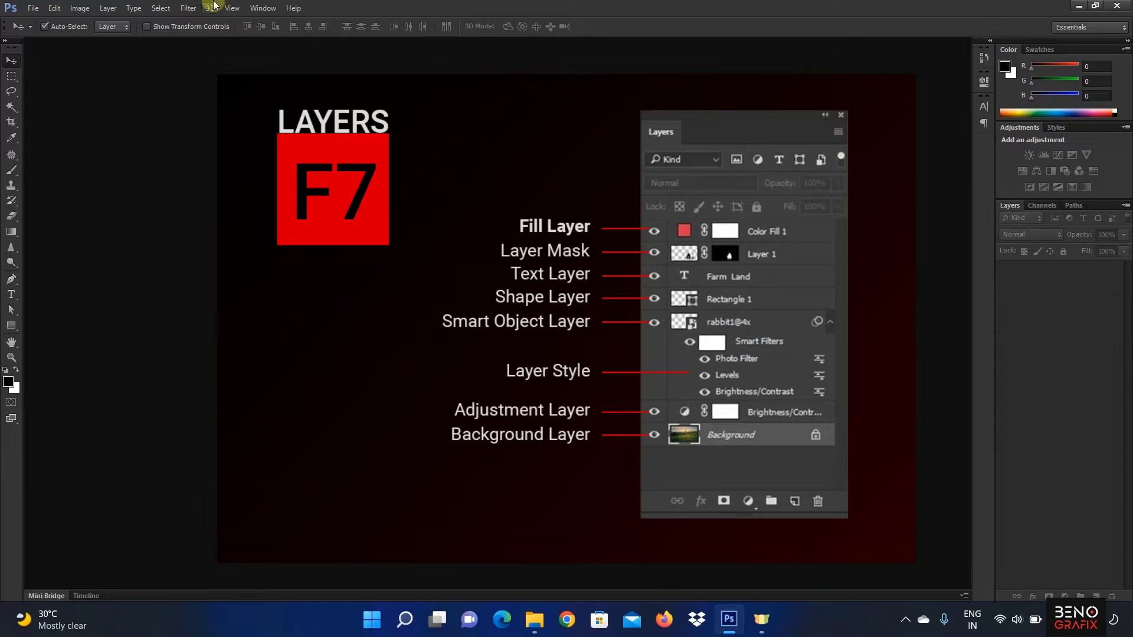
{"action": "left_click", "coordinate": [263, 8]}
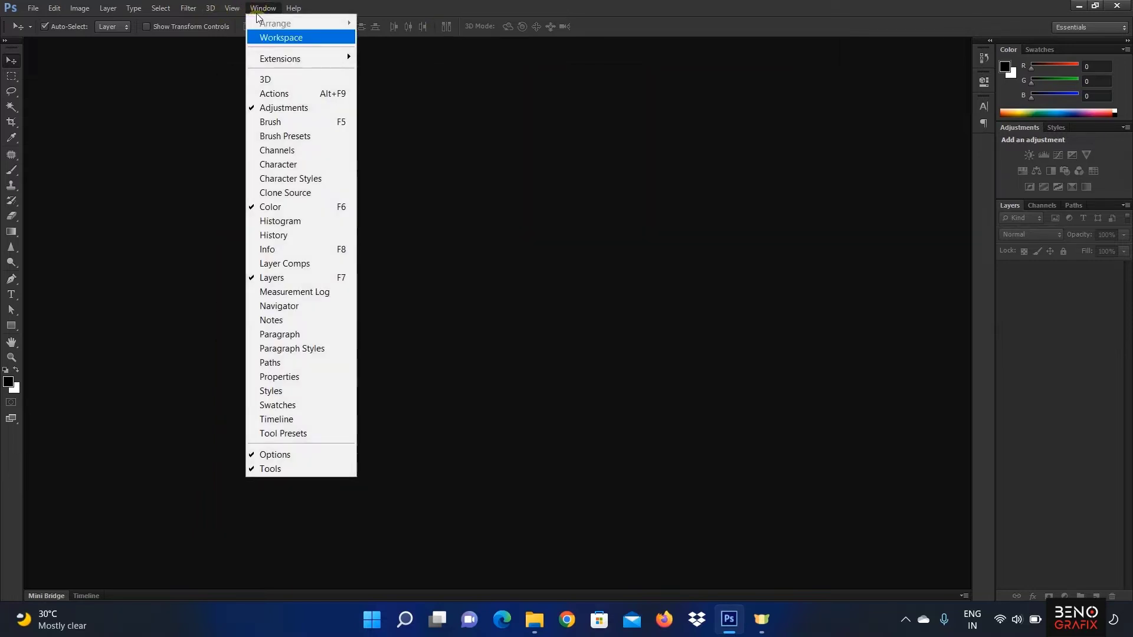
{"action": "left_click", "coordinate": [272, 280]}
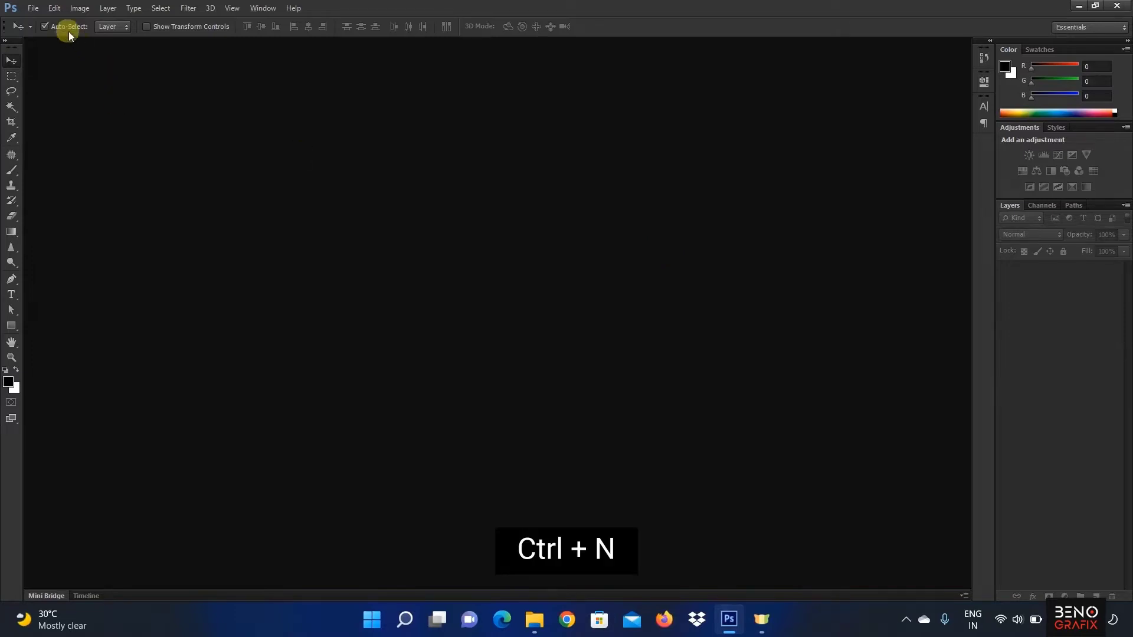
Step: Create a new blank document 1200 pixels wide and 700 pixels high
{"action": "left_click", "coordinate": [34, 8]}
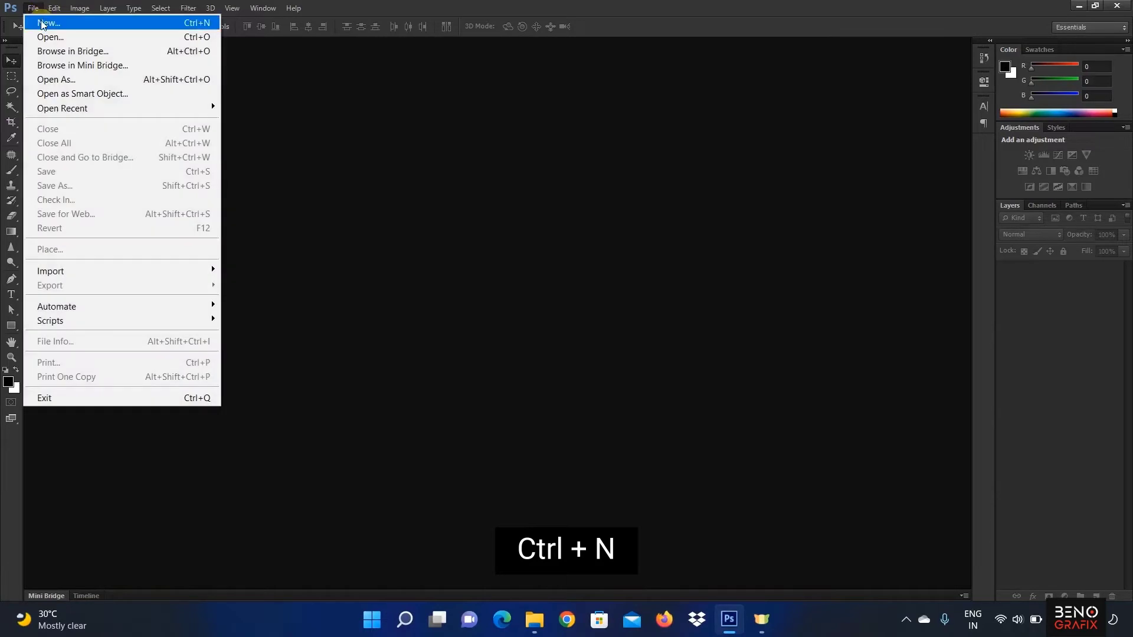
{"action": "left_click", "coordinate": [47, 21]}
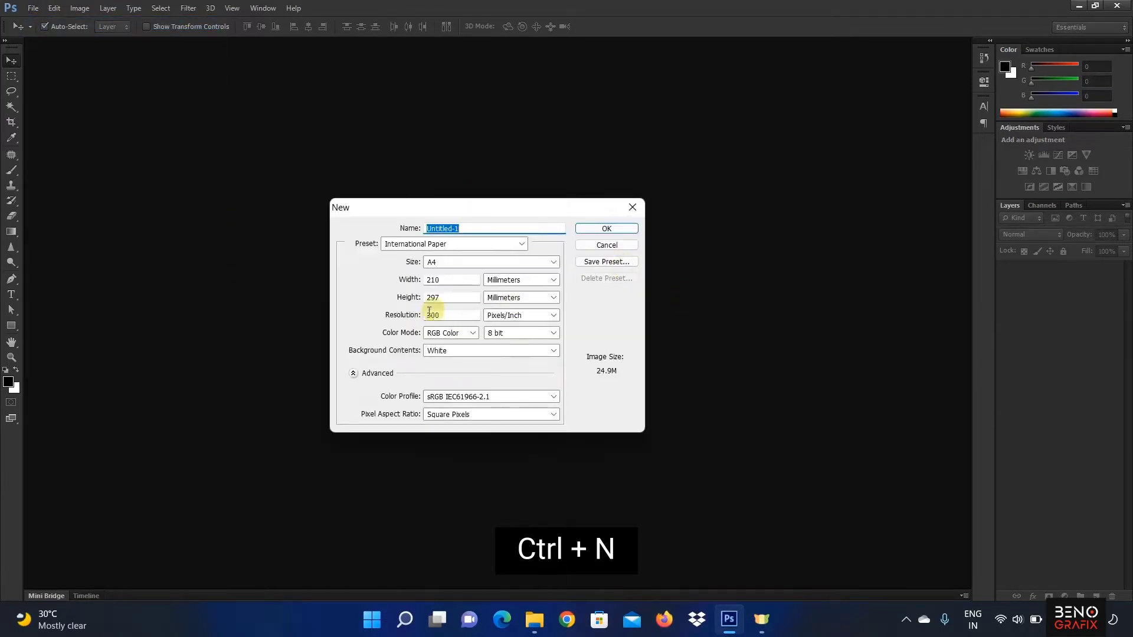
{"action": "left_click", "coordinate": [516, 283]}
{"action": "left_click", "coordinate": [501, 291]}
{"action": "double_click", "coordinate": [441, 281]}
{"action": "type", "text": "1200"}
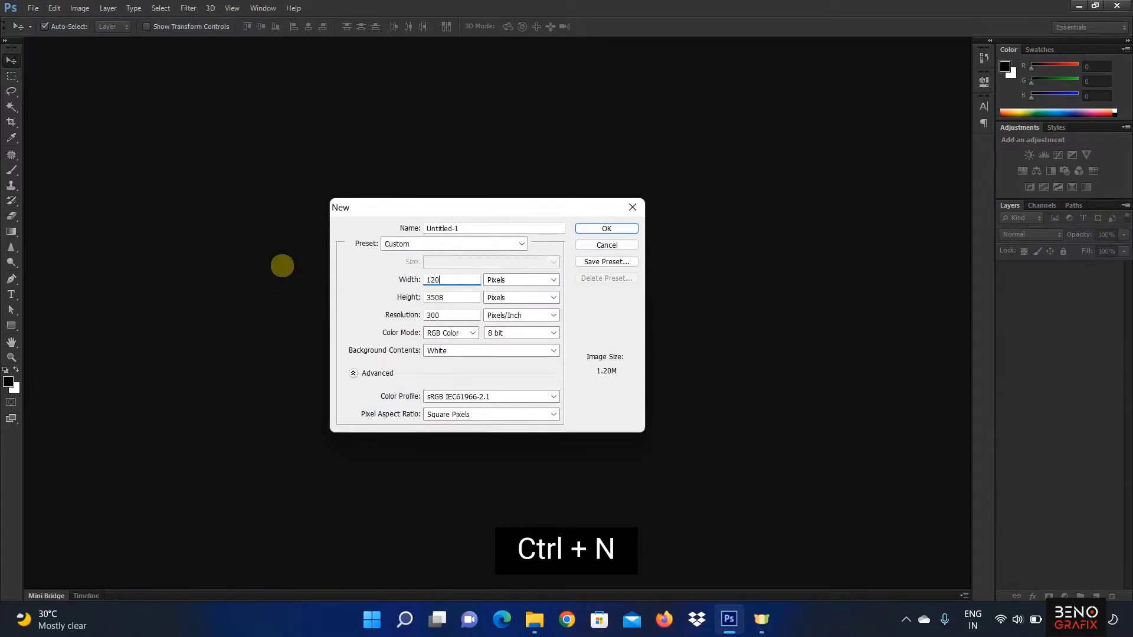
{"action": "double_click", "coordinate": [450, 298]}
{"action": "type", "text": "700"}
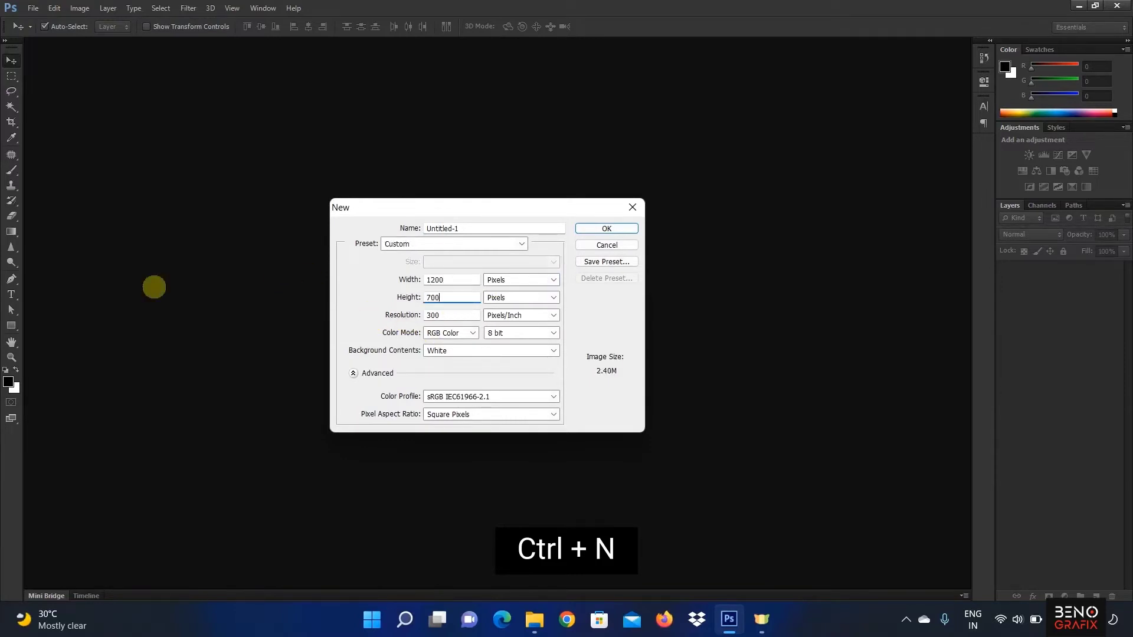
{"action": "left_click", "coordinate": [613, 228]}
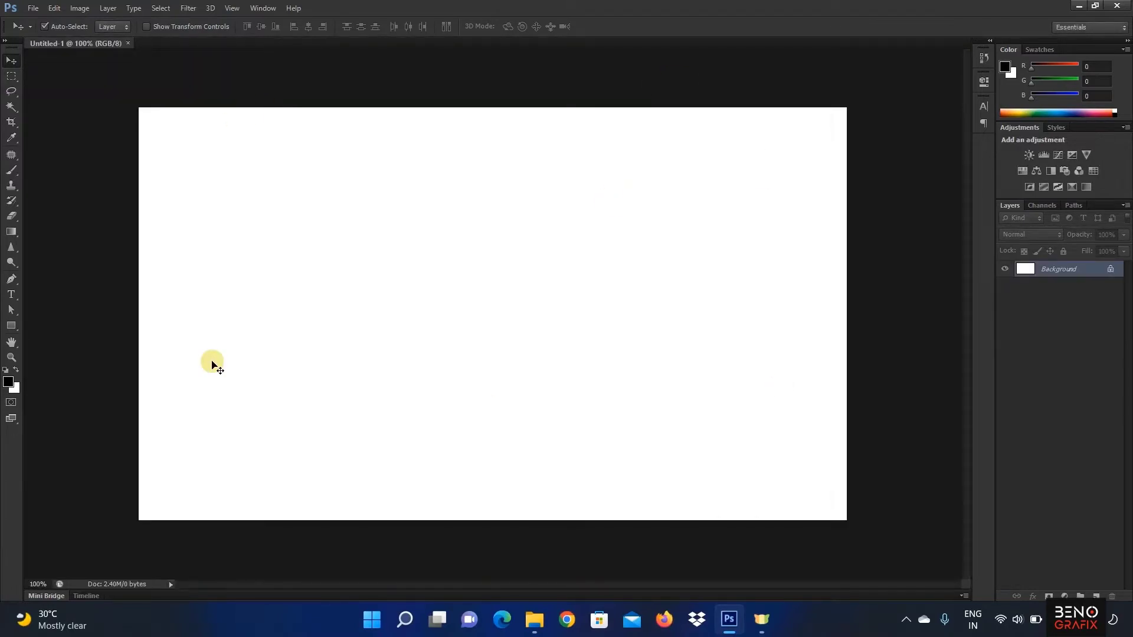
Step: Try to move the locked Background layer with the Move tool
{"action": "key", "text": "v"}
{"action": "left_click_drag", "start_coordinate": [436, 296], "coordinate": [574, 388]}
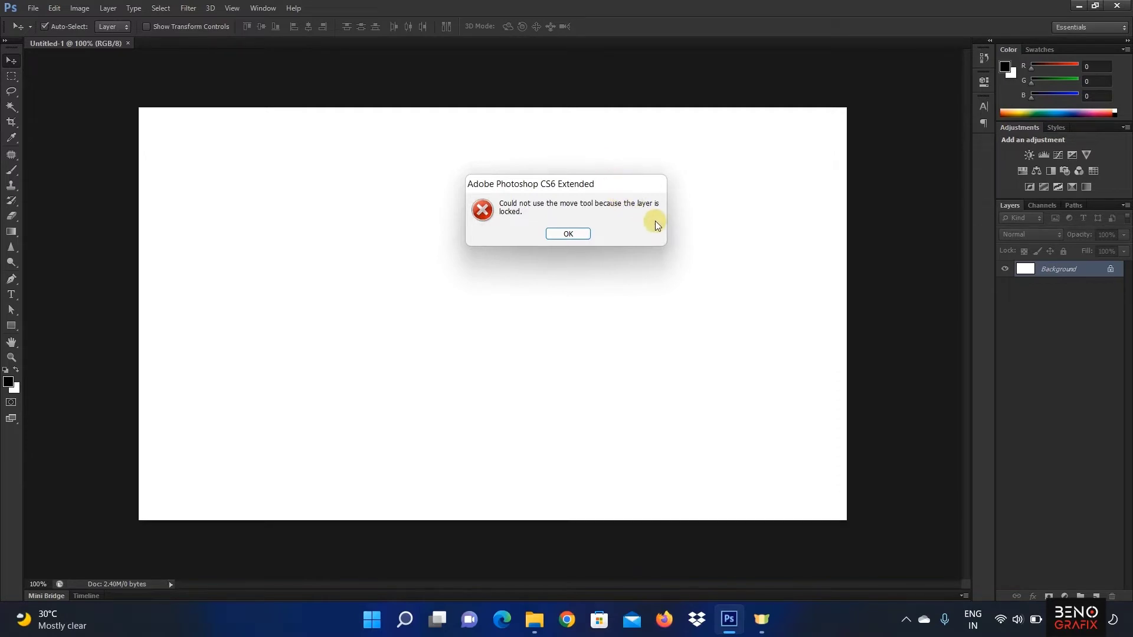
{"action": "left_click", "coordinate": [570, 234]}
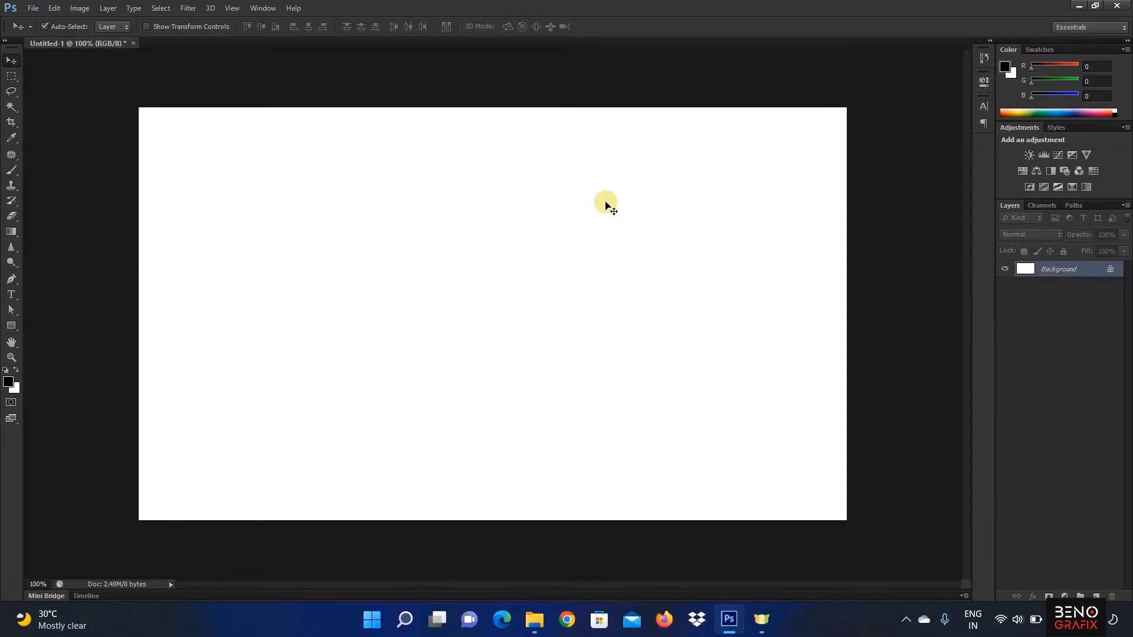
Step: Convert the locked Background into a regular editable layer, keeping the default name and options
{"action": "right_click", "coordinate": [1088, 271]}
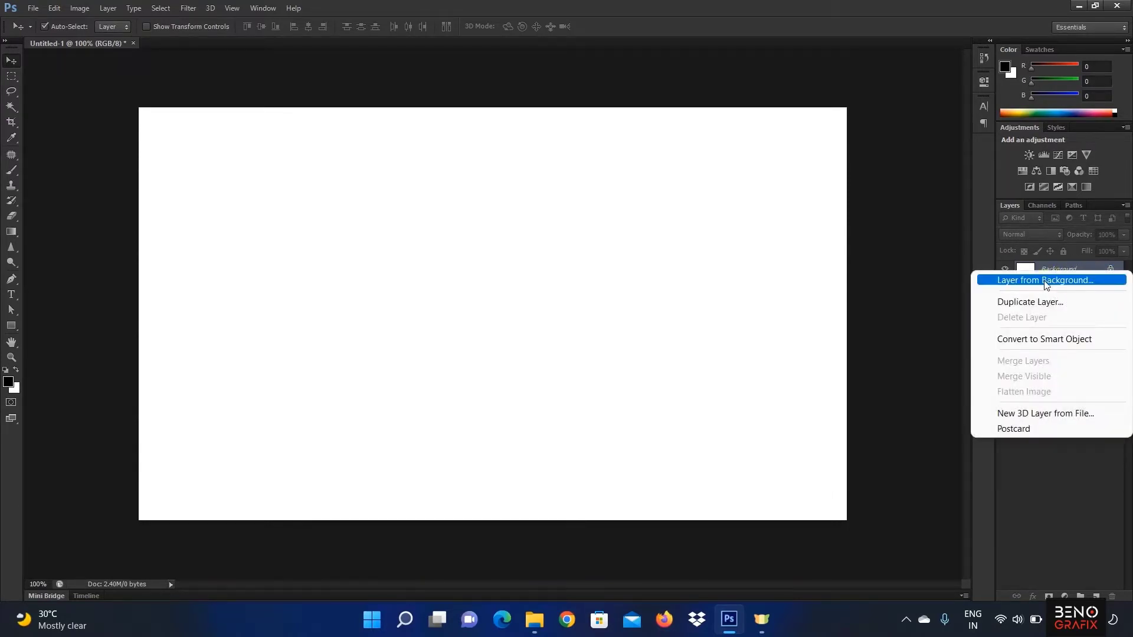
{"action": "left_click", "coordinate": [1068, 512]}
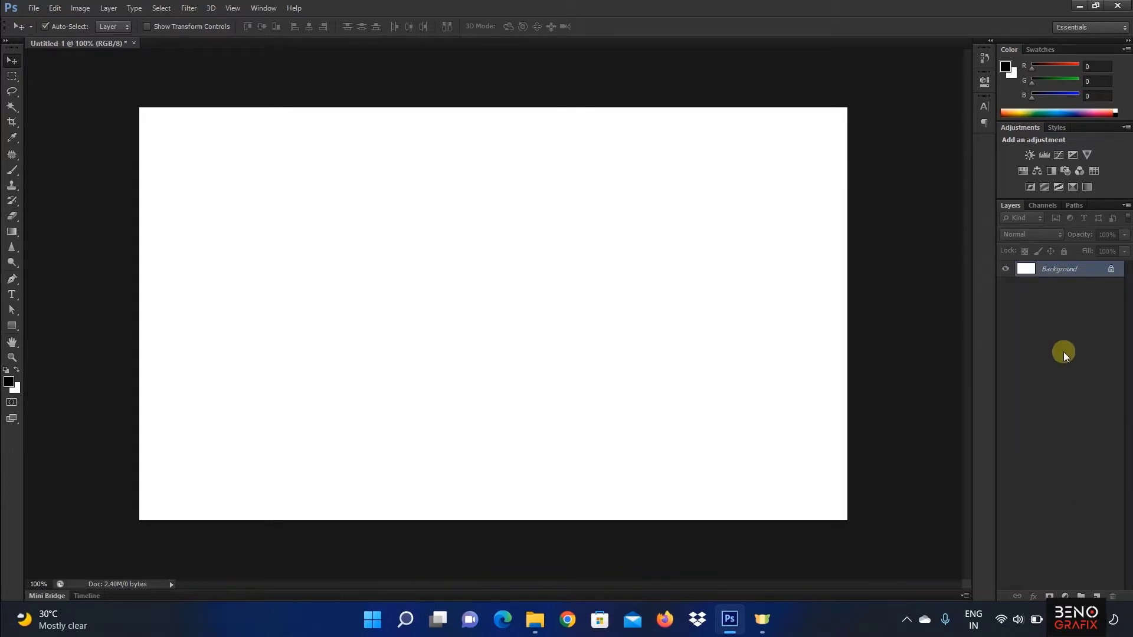
{"action": "double_click", "coordinate": [1060, 269]}
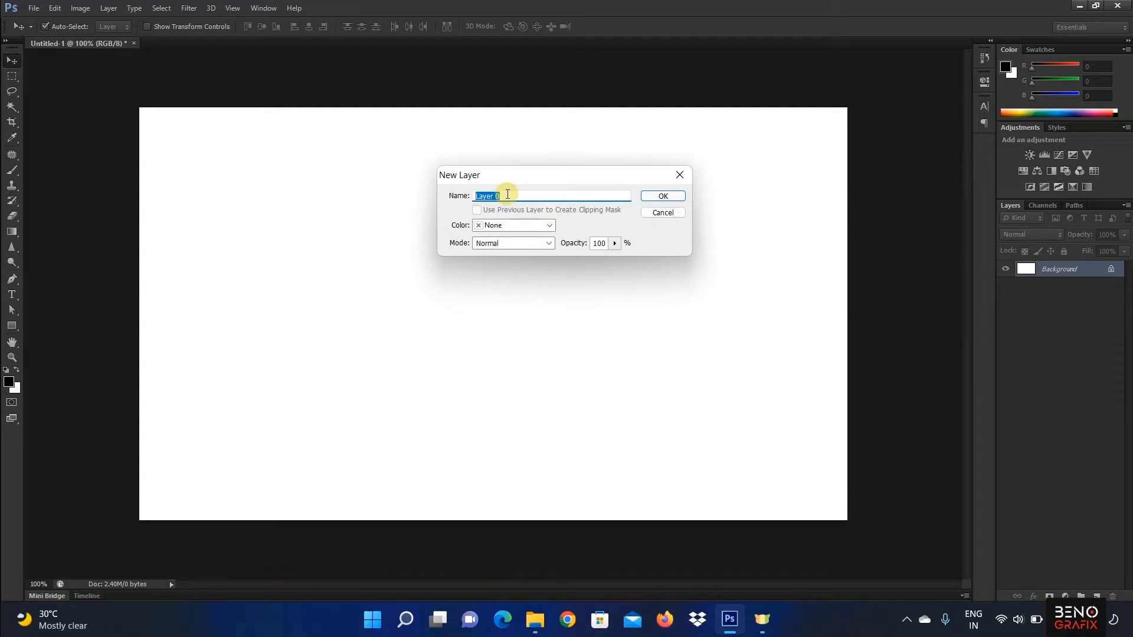
{"action": "left_click", "coordinate": [662, 196]}
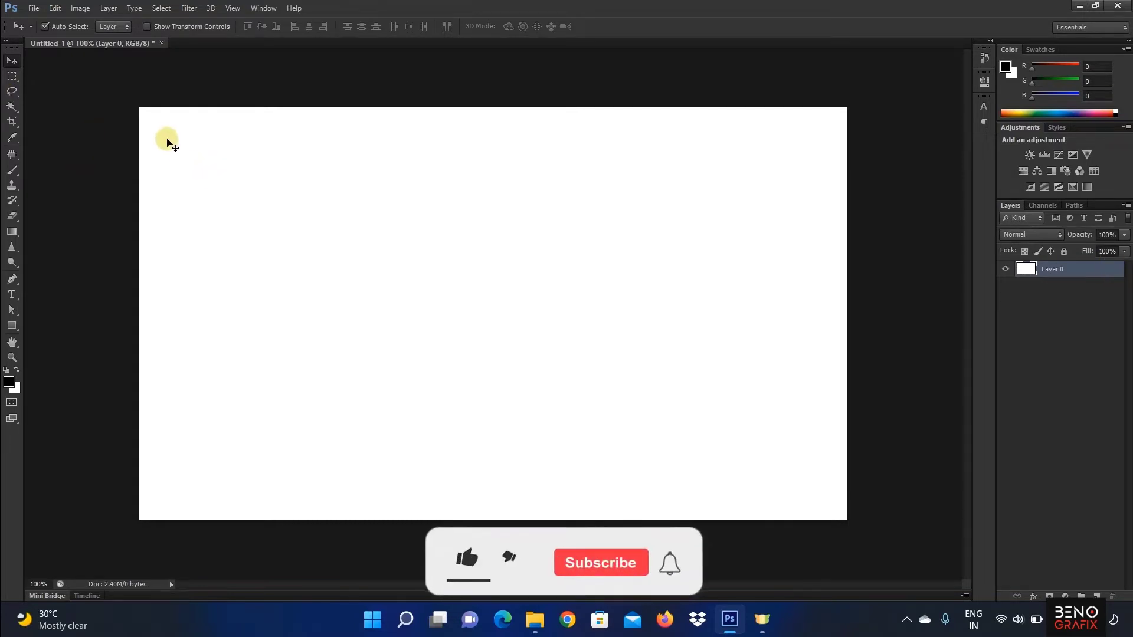
Step: Move the white layer across the canvas and undo the move
{"action": "left_click_drag", "start_coordinate": [150, 121], "coordinate": [468, 437]}
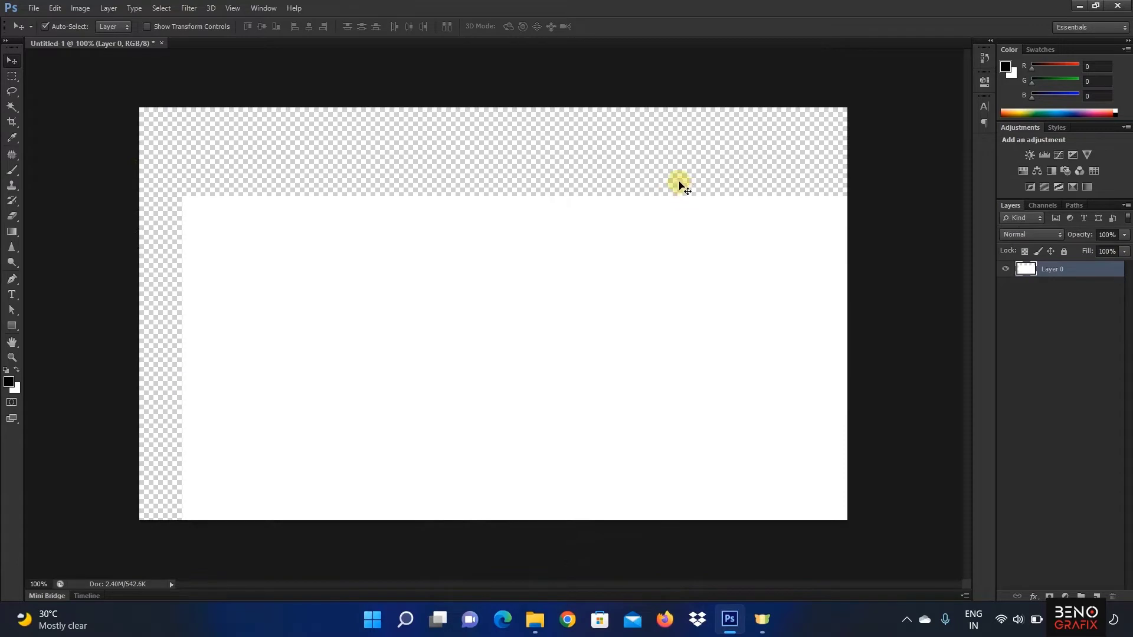
{"action": "key", "text": "ctrl+z"}
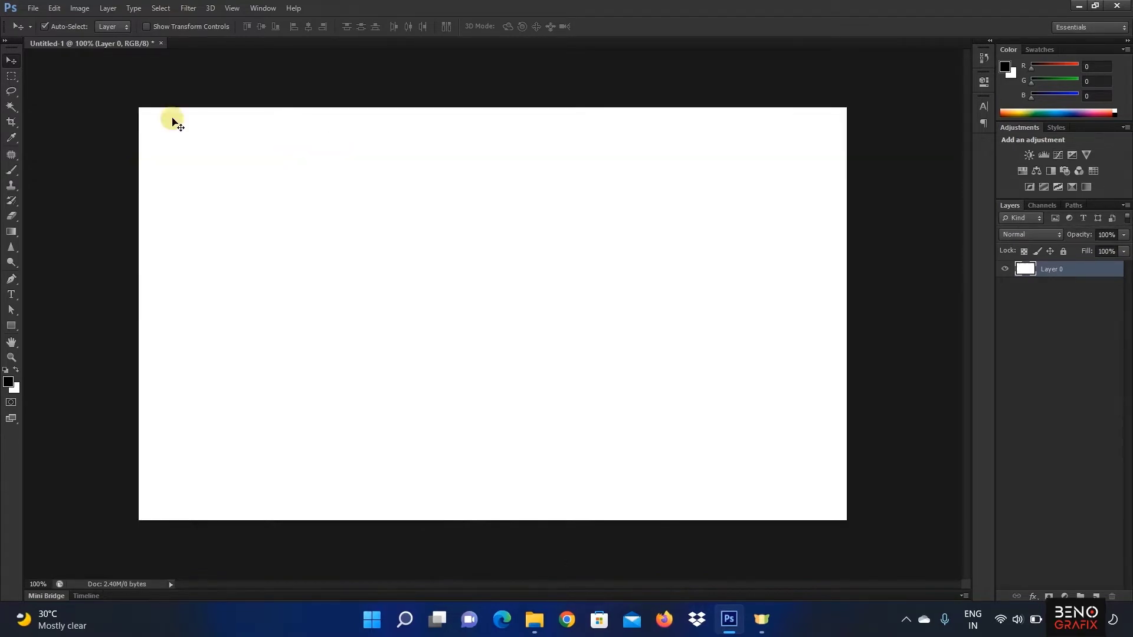
Step: Choose the Rectangular Marquee tool from the group of marquee selection tools
{"action": "left_click", "coordinate": [12, 77]}
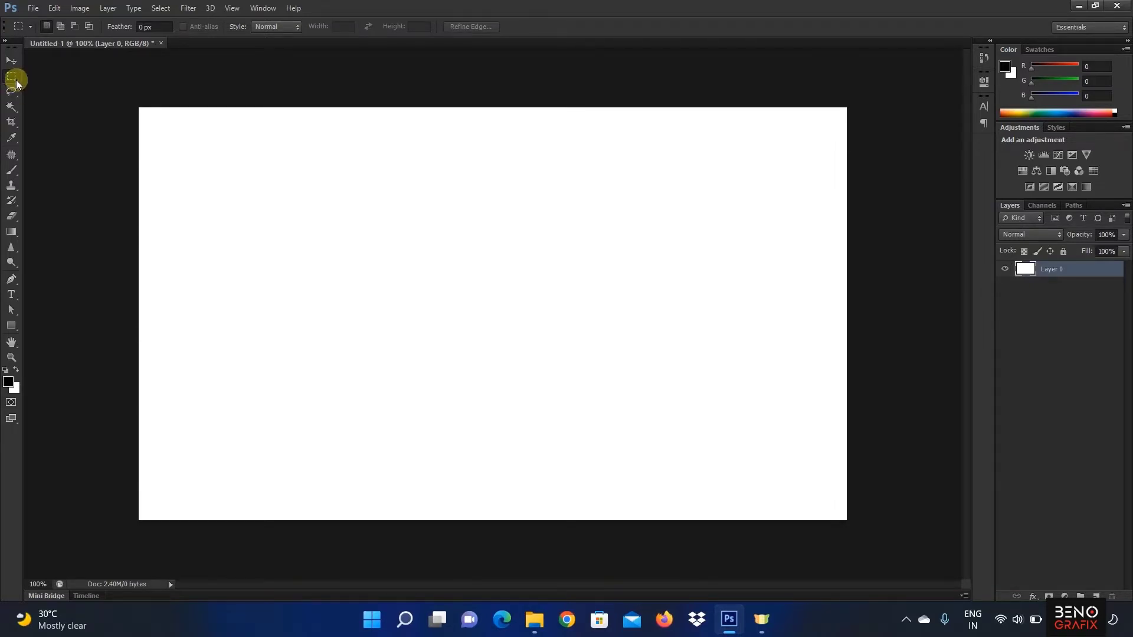
{"action": "left_click", "coordinate": [12, 78]}
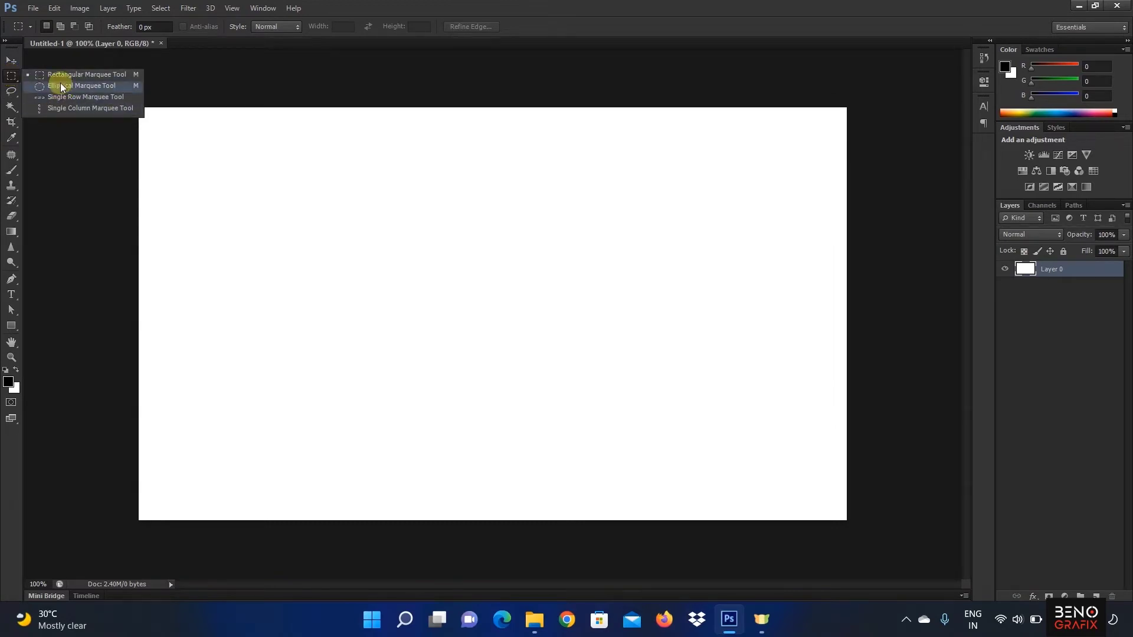
{"action": "left_click", "coordinate": [14, 76]}
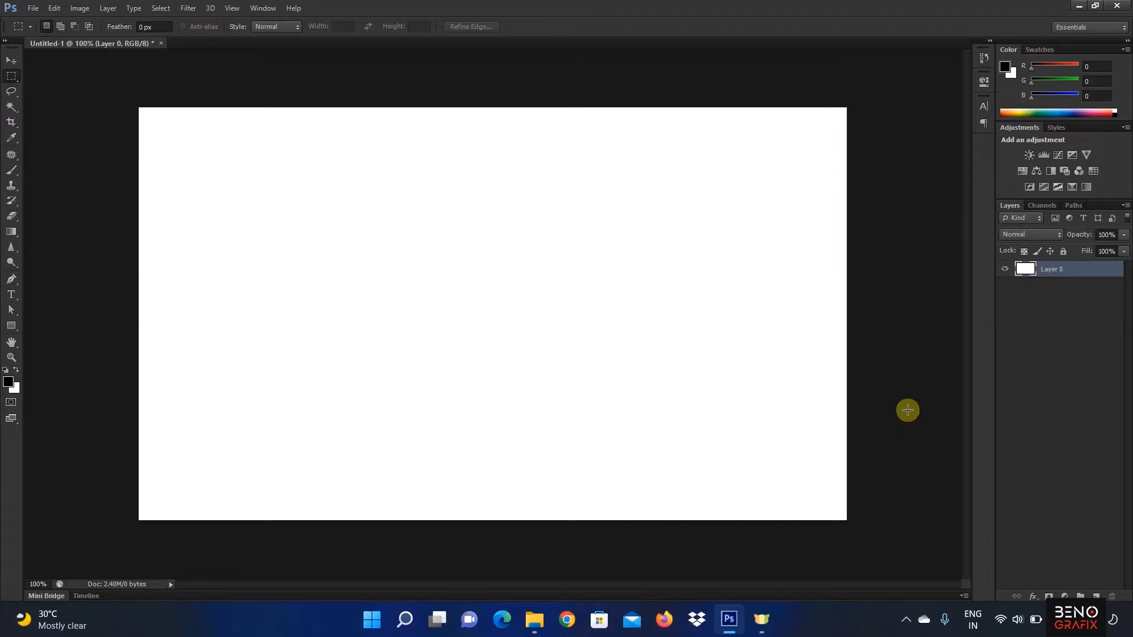
{"action": "right_click", "coordinate": [12, 76]}
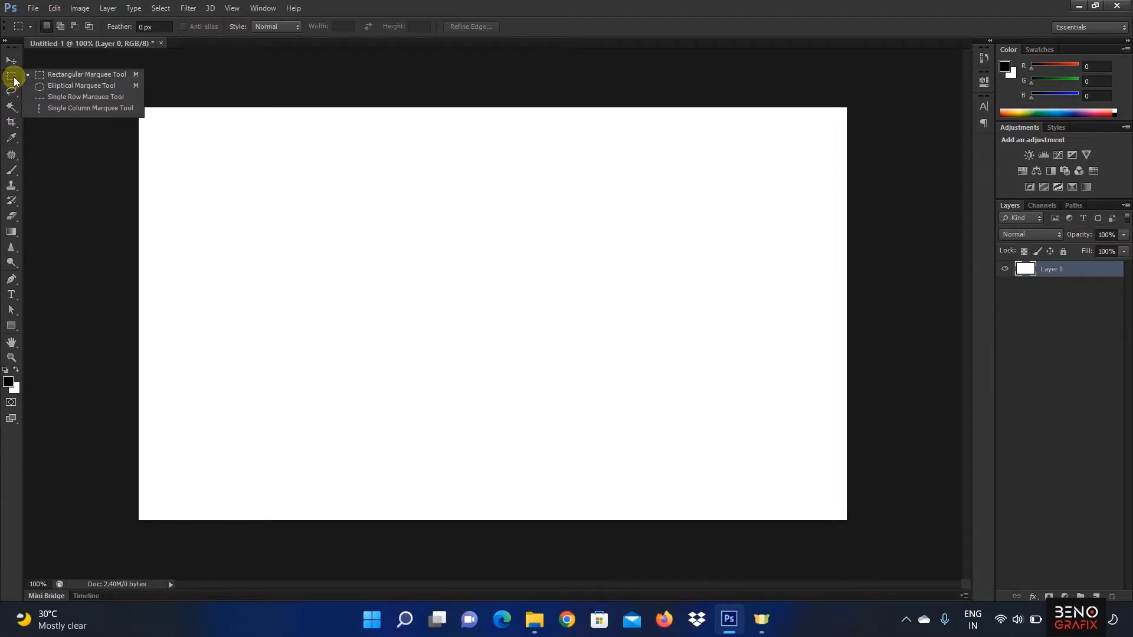
{"action": "left_click", "coordinate": [84, 75]}
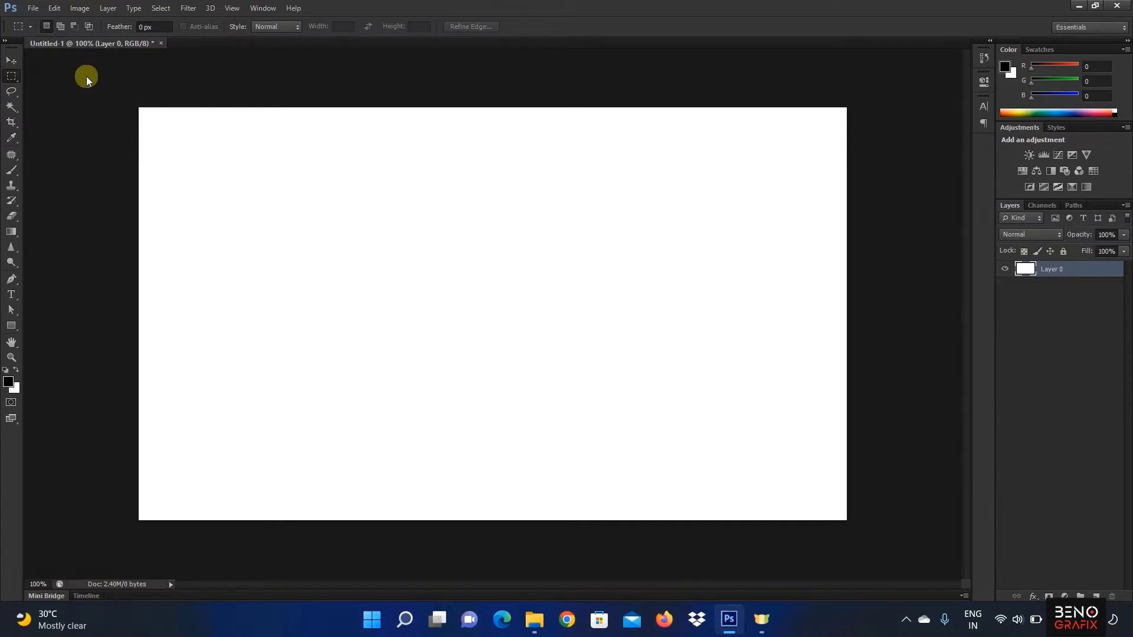
Step: Draw several trial rectangular selections on the canvas and clear them
{"action": "left_click_drag", "start_coordinate": [253, 162], "coordinate": [496, 282]}
{"action": "left_click_drag", "start_coordinate": [707, 178], "coordinate": [570, 425]}
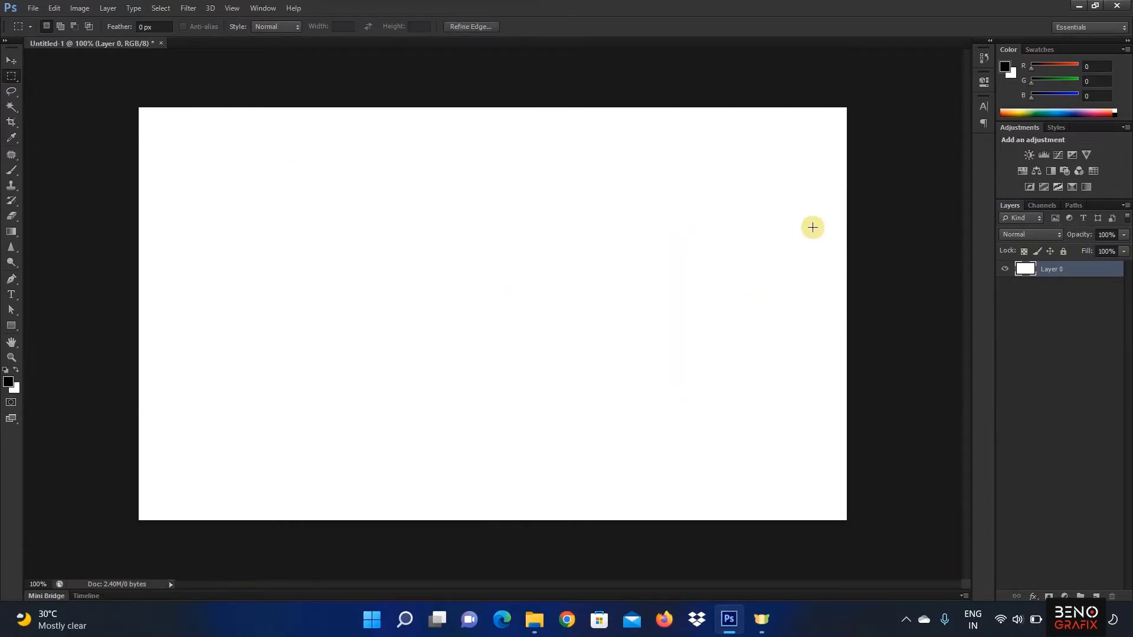
{"action": "left_click_drag", "start_coordinate": [319, 154], "coordinate": [470, 298]}
{"action": "left_click", "coordinate": [566, 250]}
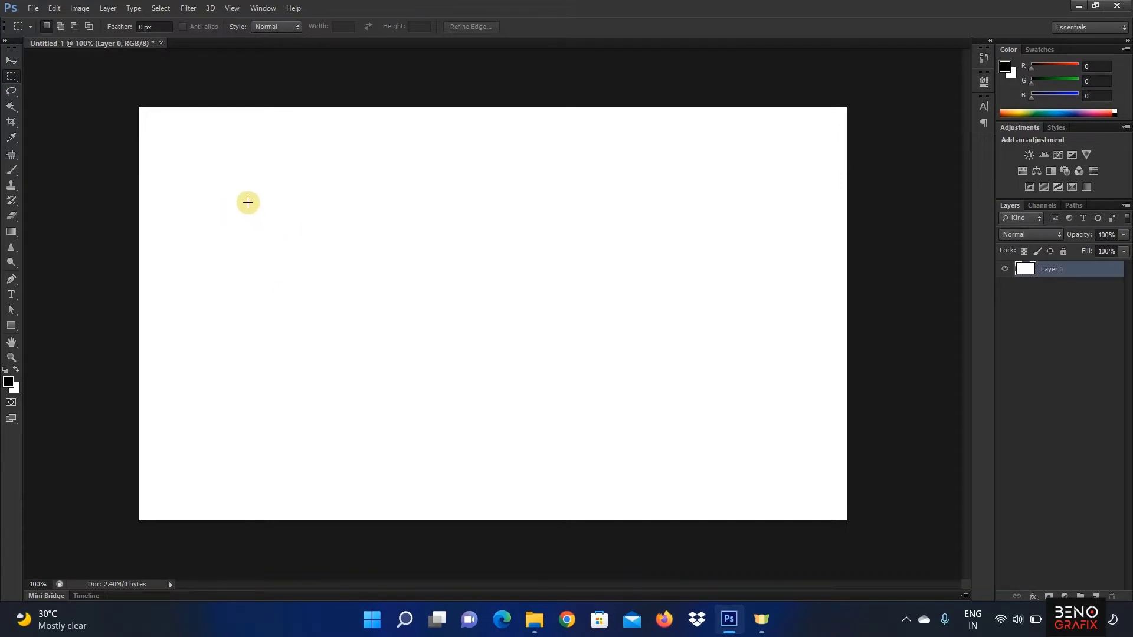
Step: Draw a square marquee selection in the left half of the canvas and reposition its outline
{"action": "left_click_drag", "start_coordinate": [240, 189], "coordinate": [455, 455]}
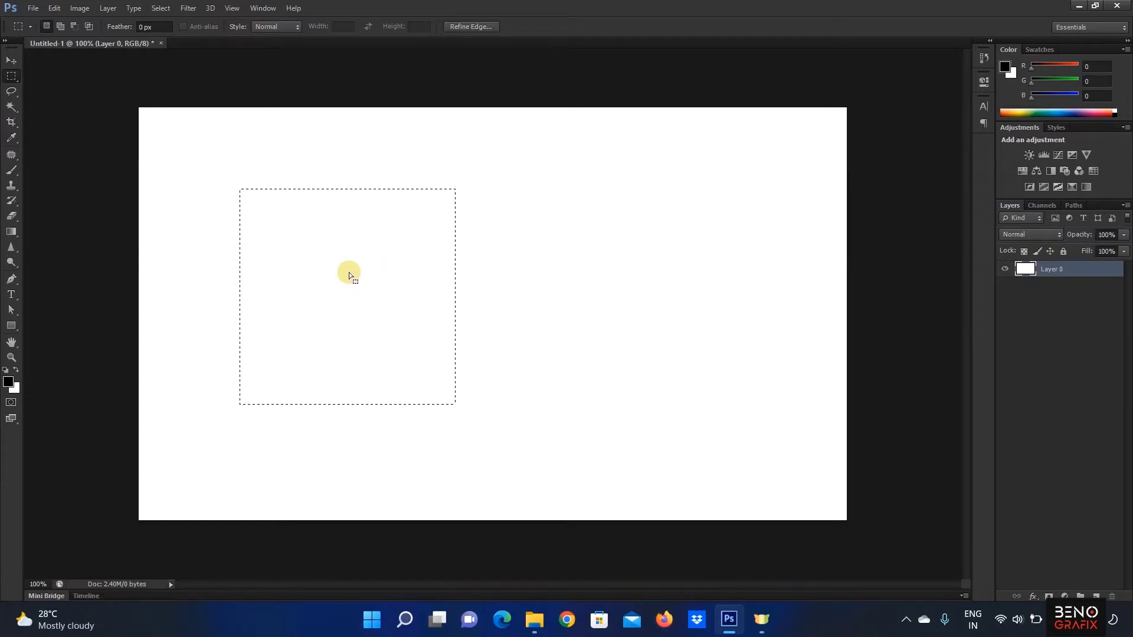
{"action": "left_click_drag", "start_coordinate": [346, 269], "coordinate": [317, 267]}
Step: Set the foreground colour to red d00000 and return to the Rectangular Marquee tool
{"action": "left_click", "coordinate": [9, 383]}
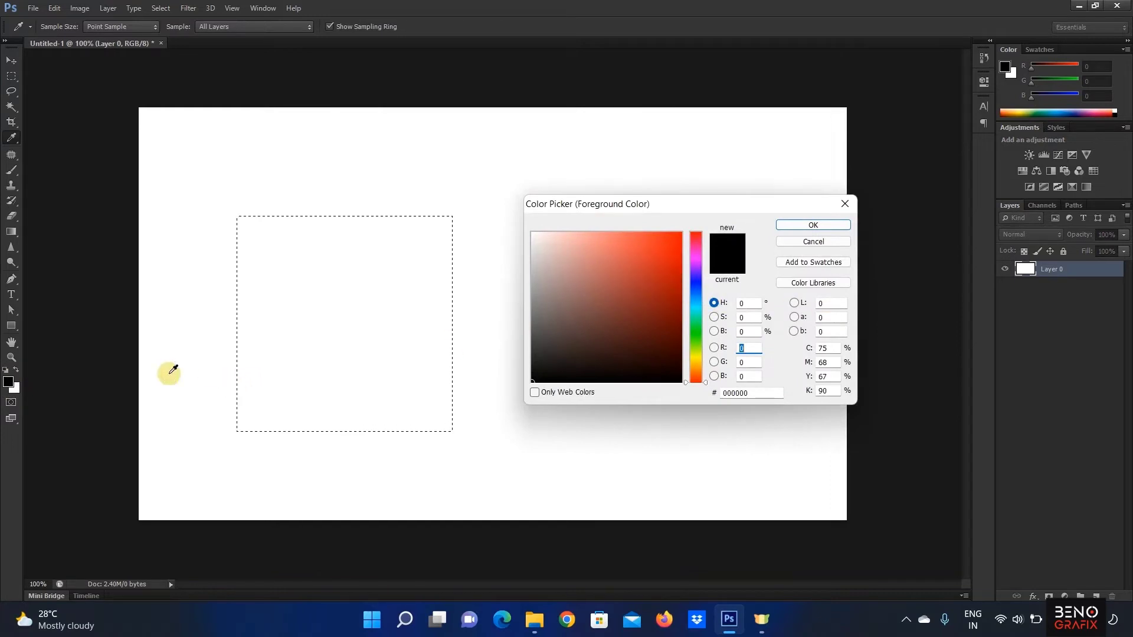
{"action": "left_click", "coordinate": [676, 257]}
{"action": "left_click_drag", "start_coordinate": [676, 257], "coordinate": [686, 258]}
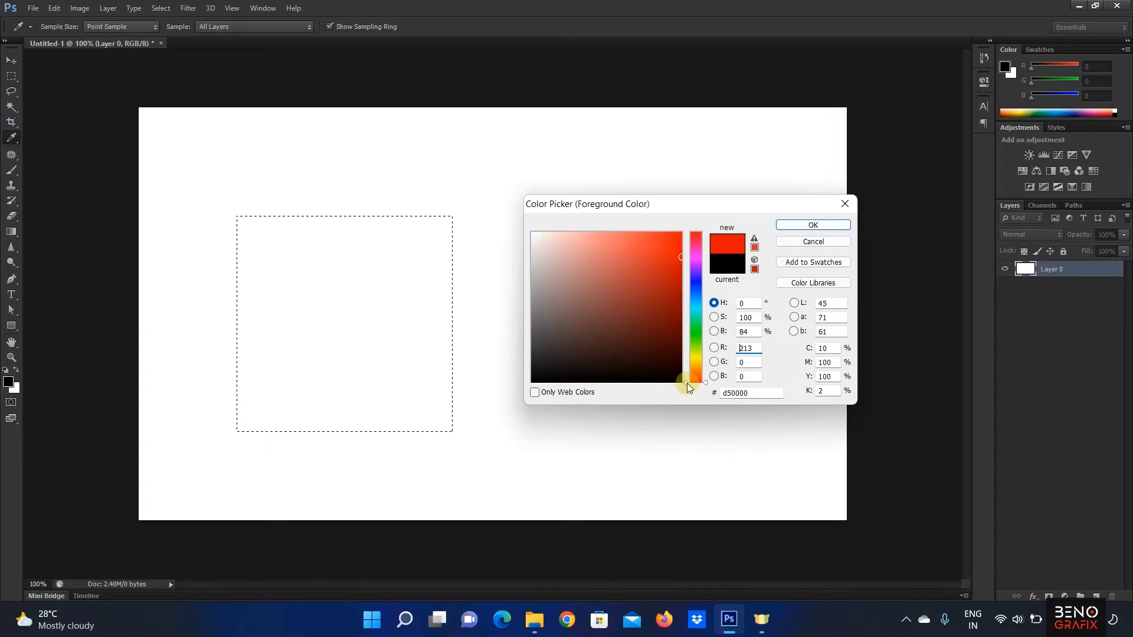
{"action": "left_click_drag", "start_coordinate": [686, 384], "coordinate": [715, 399]}
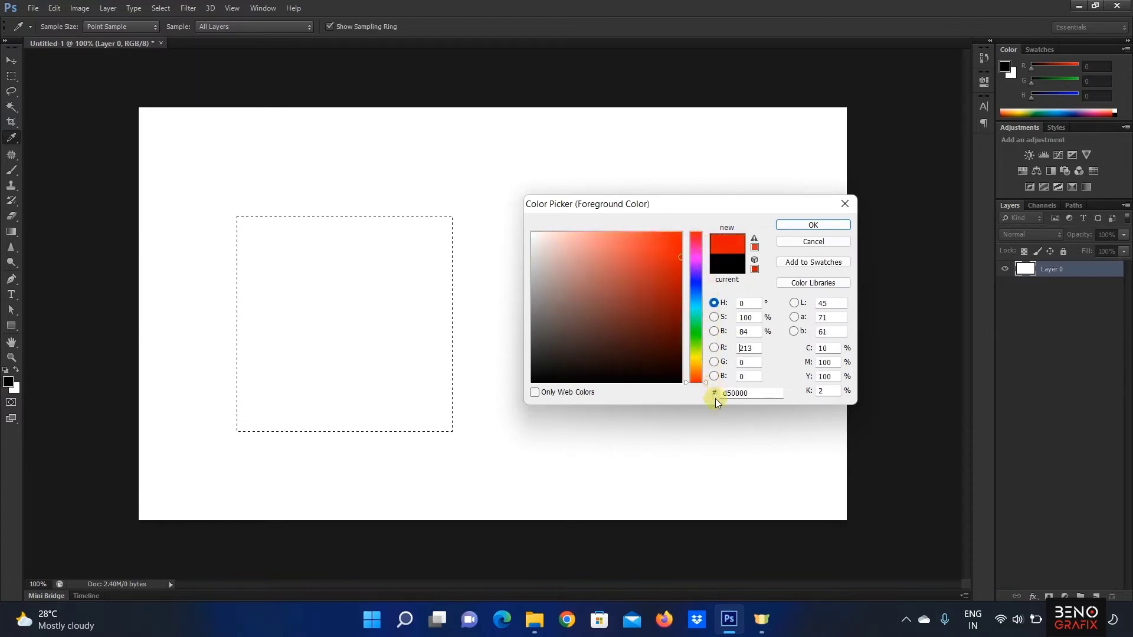
{"action": "left_click_drag", "start_coordinate": [676, 262], "coordinate": [687, 259]}
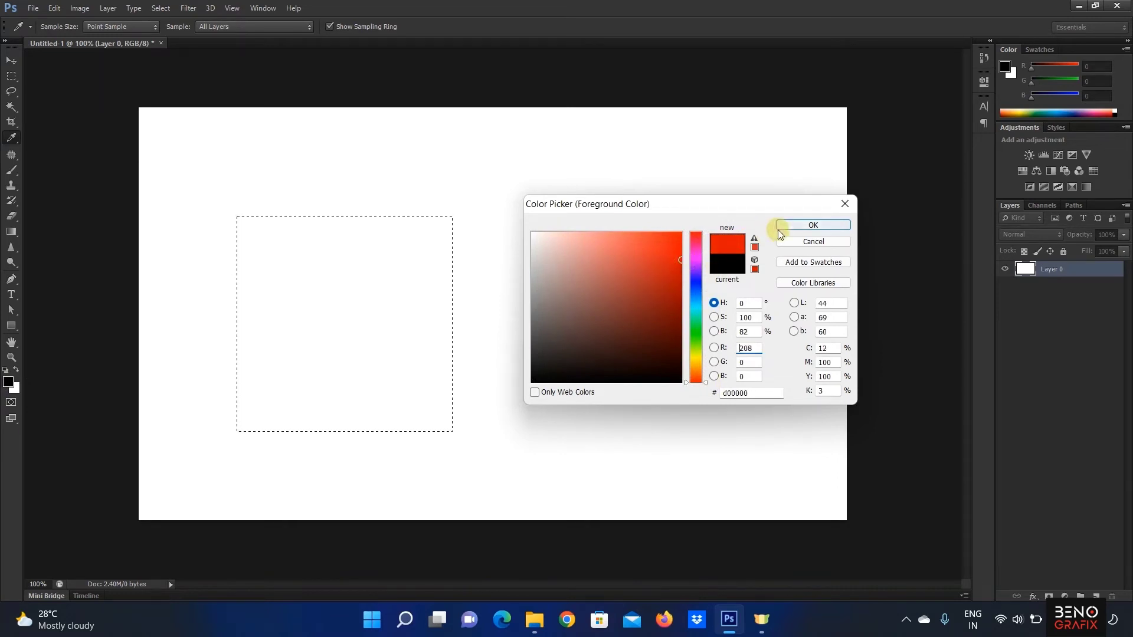
{"action": "left_click", "coordinate": [809, 228]}
{"action": "key", "text": "m"}
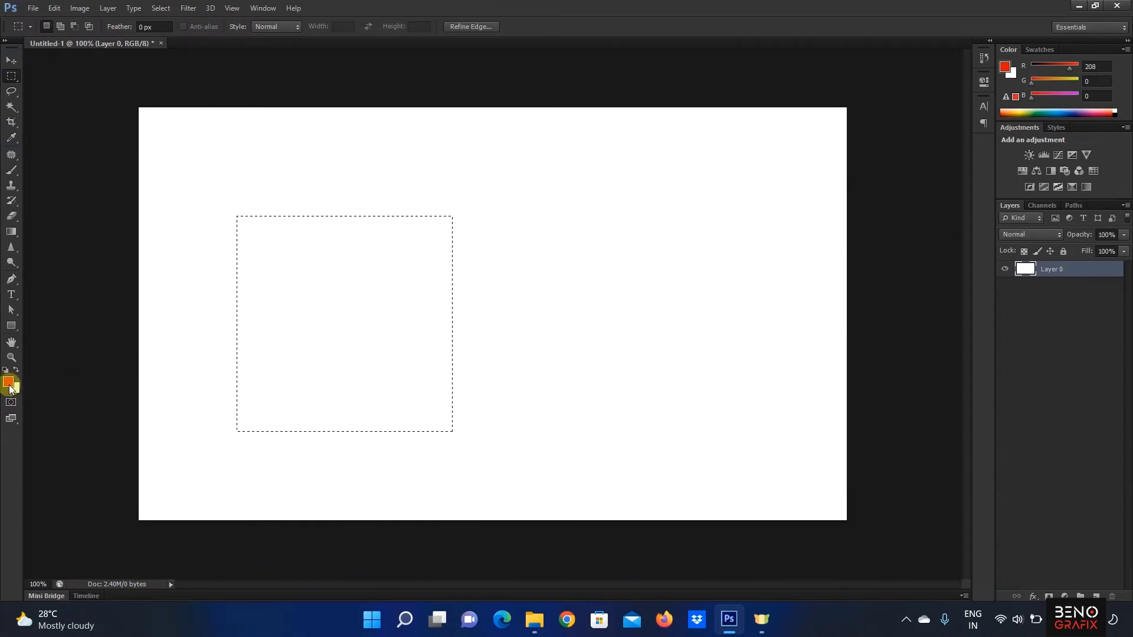
Step: Set the background colour to a deep saturated blue with a hue of 236°
{"action": "left_click", "coordinate": [17, 389]}
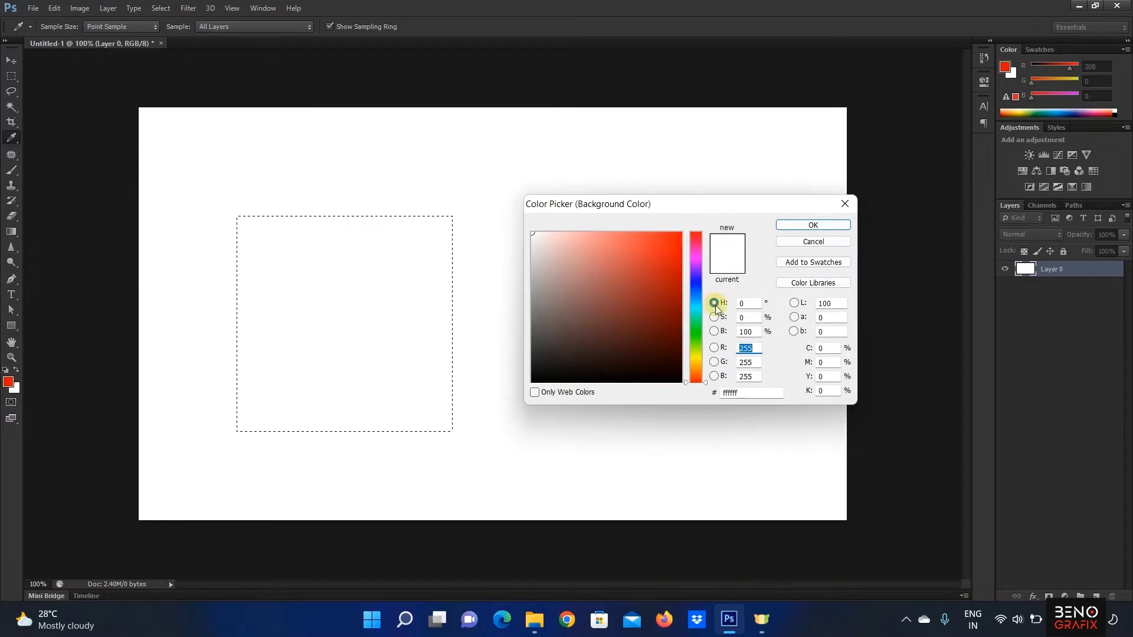
{"action": "left_click", "coordinate": [695, 284]}
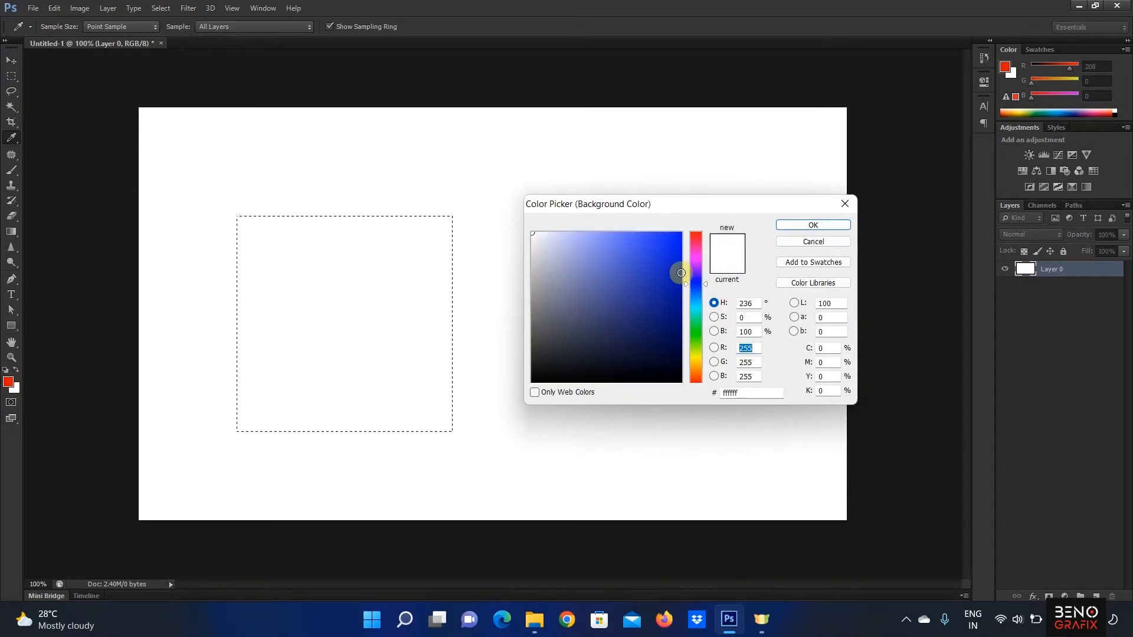
{"action": "left_click", "coordinate": [681, 271]}
{"action": "left_click", "coordinate": [812, 226]}
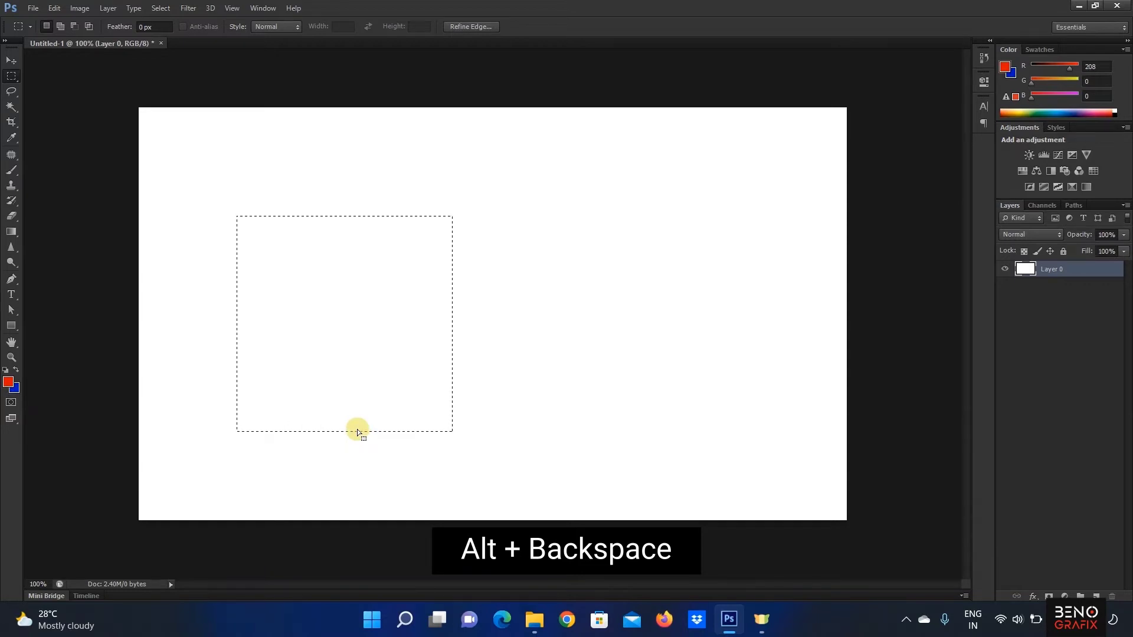
Step: Fill the square selection with the red foreground colour, and refill it with the blue background colour
{"action": "key", "text": "alt+BackSpace"}
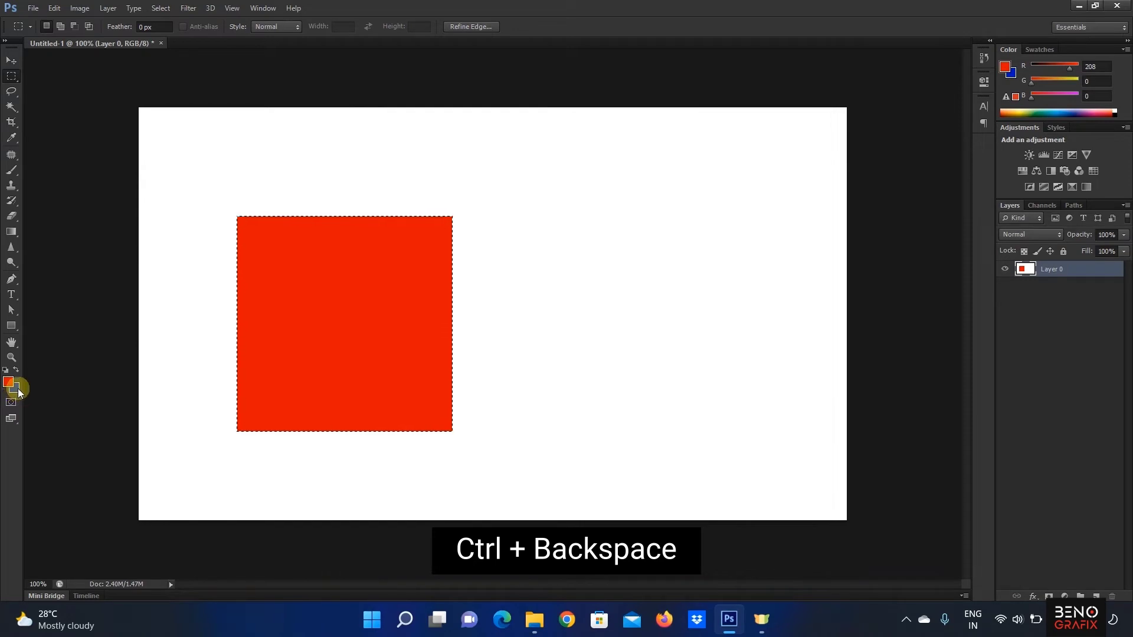
{"action": "key", "text": "ctrl+BackSpace"}
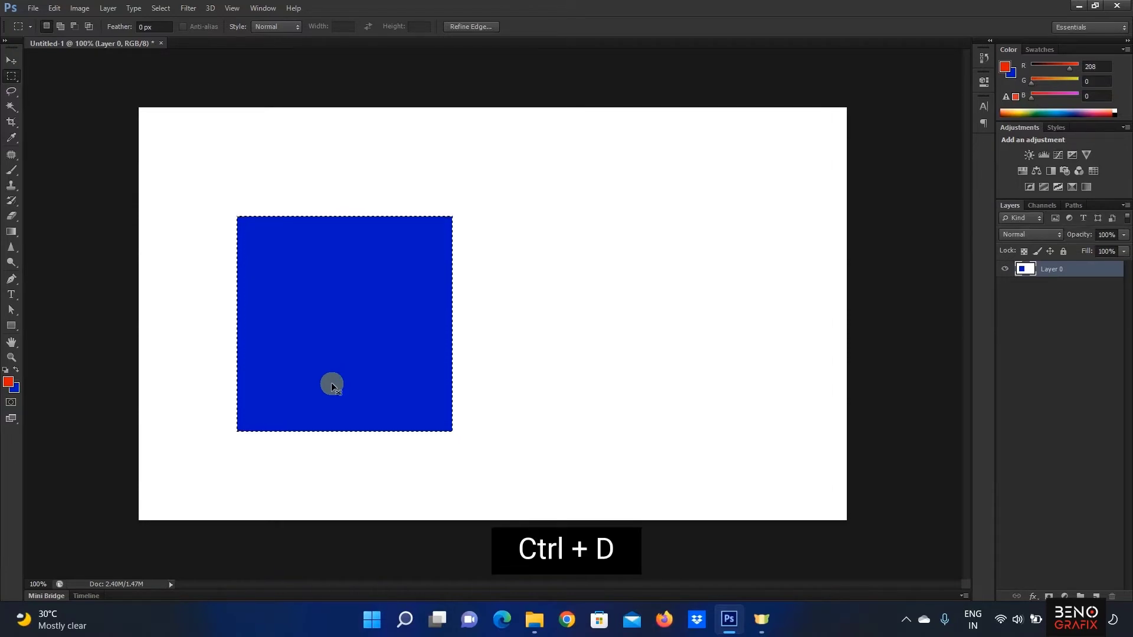
Step: Deselect the blue-filled square and try to move it towards the canvas centre with the Move tool
{"action": "right_click", "coordinate": [368, 290]}
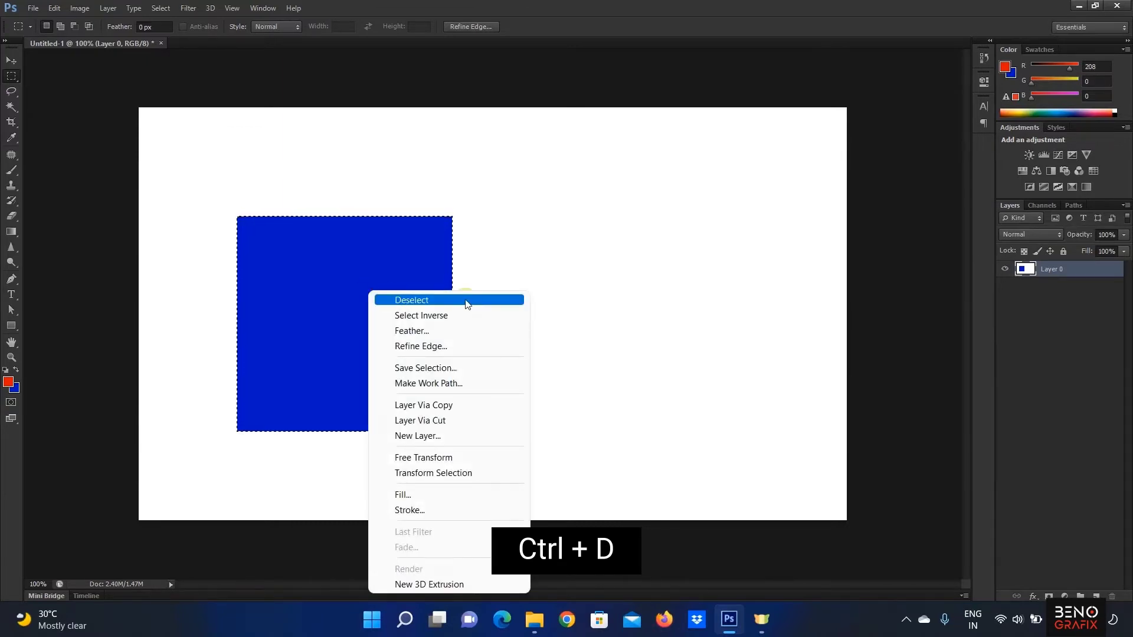
{"action": "key", "text": "Escape"}
{"action": "left_click", "coordinate": [160, 8]}
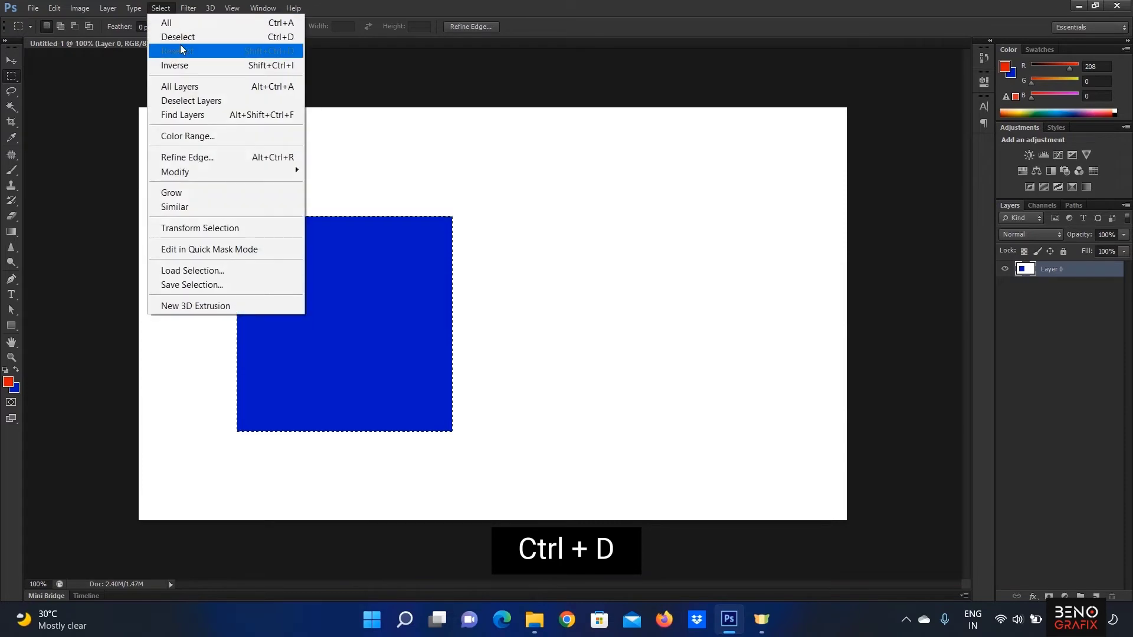
{"action": "left_click", "coordinate": [629, 8]}
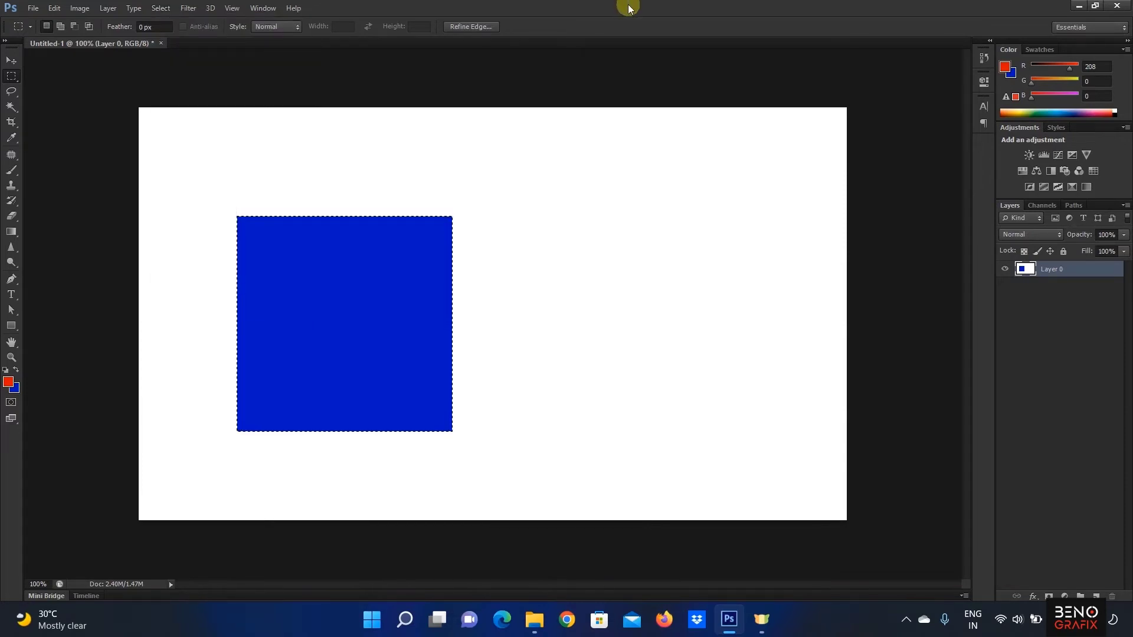
{"action": "key", "text": "ctrl+d"}
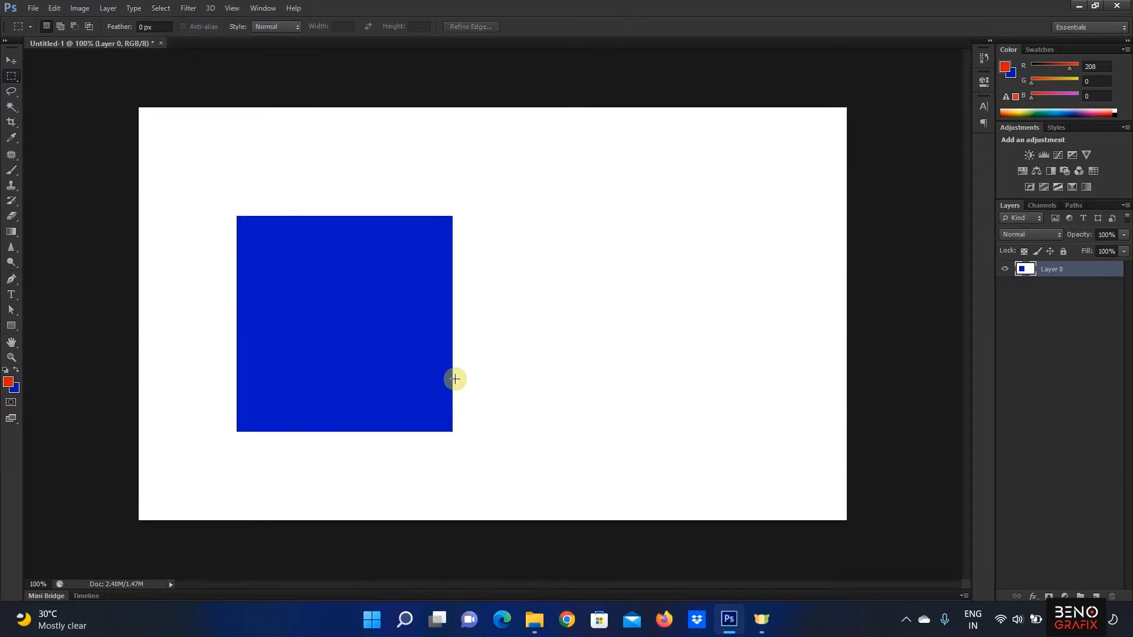
{"action": "left_click", "coordinate": [11, 61]}
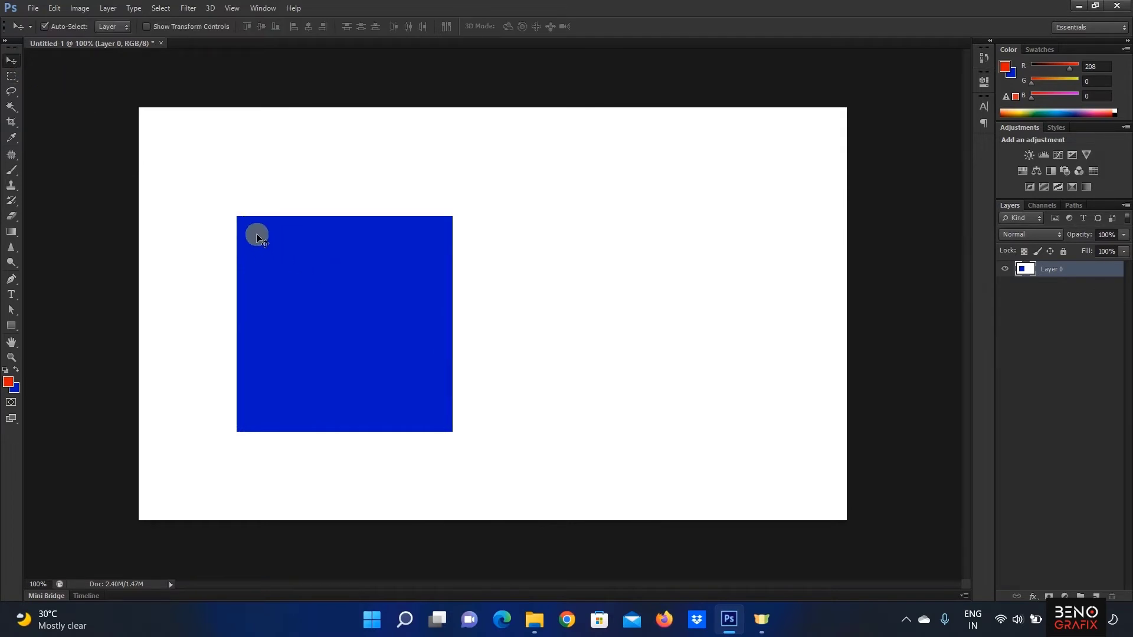
{"action": "left_click_drag", "start_coordinate": [258, 237], "coordinate": [360, 282]}
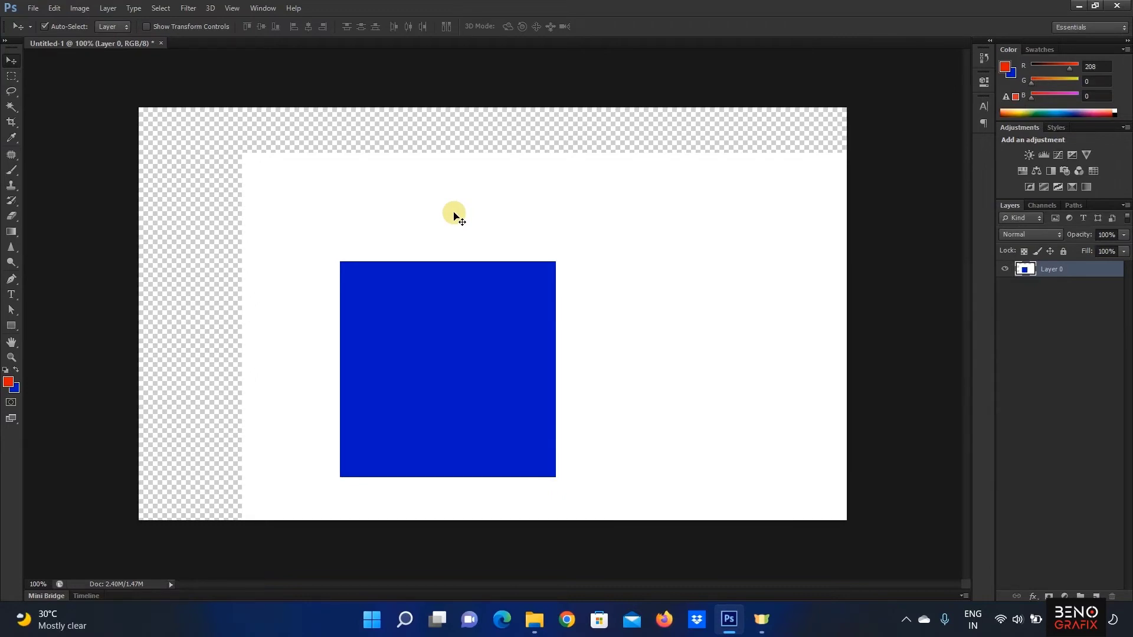
Step: Step backward through the history past the move, the deselection and the colour fills, back to the empty square selection
{"action": "key", "text": "ctrl+z"}
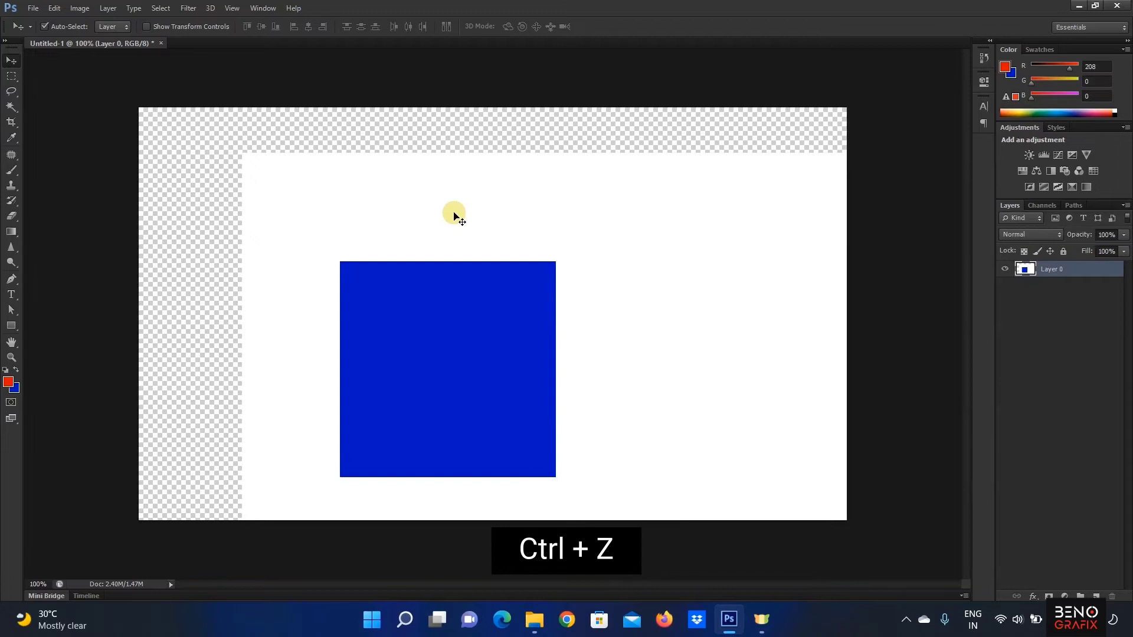
{"action": "key", "text": "ctrl+alt+z"}
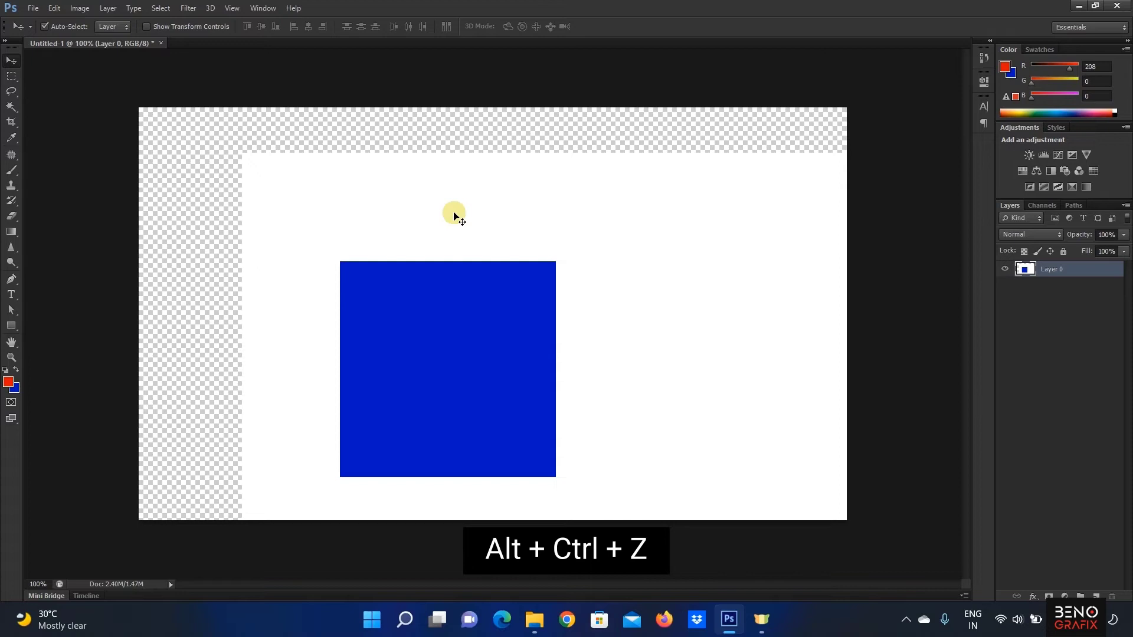
{"action": "key", "text": "alt+ctrl+z"}
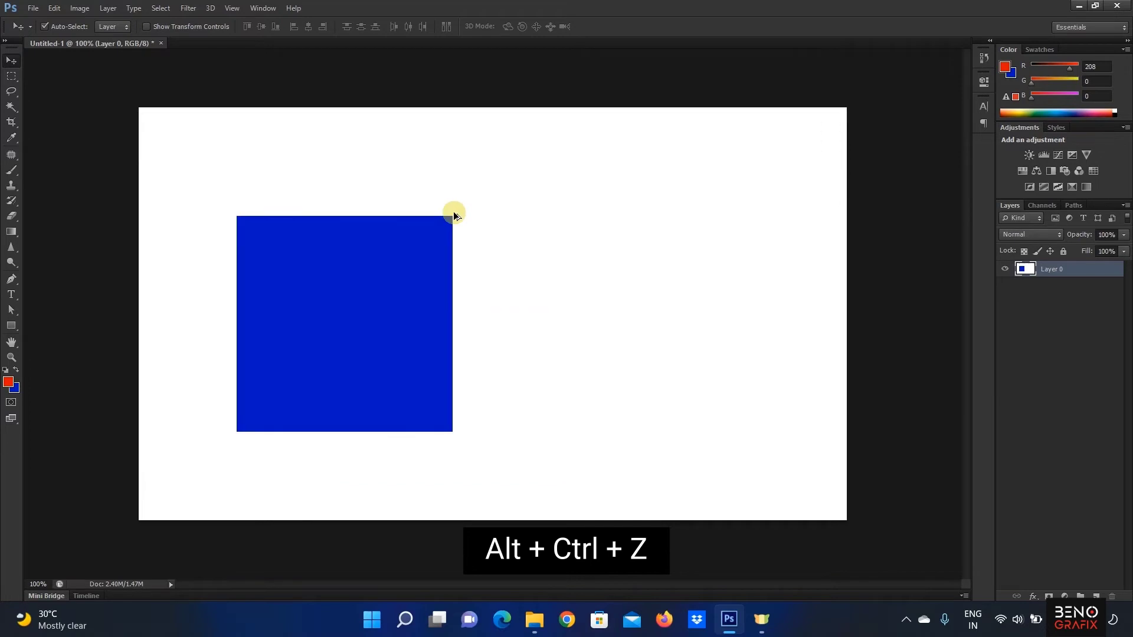
{"action": "key", "text": "alt+ctrl+z"}
{"action": "key", "text": "alt+ctrl+z"}
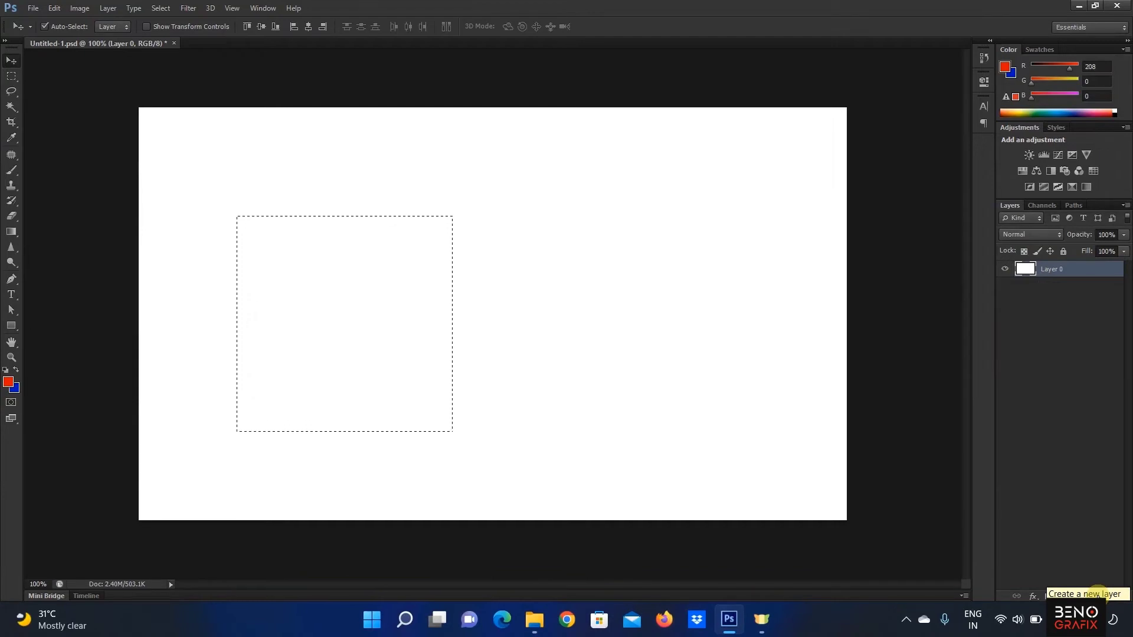
Step: Add two new empty layers, Layer 1 and Layer 2, above Layer 0
{"action": "left_click", "coordinate": [1096, 595]}
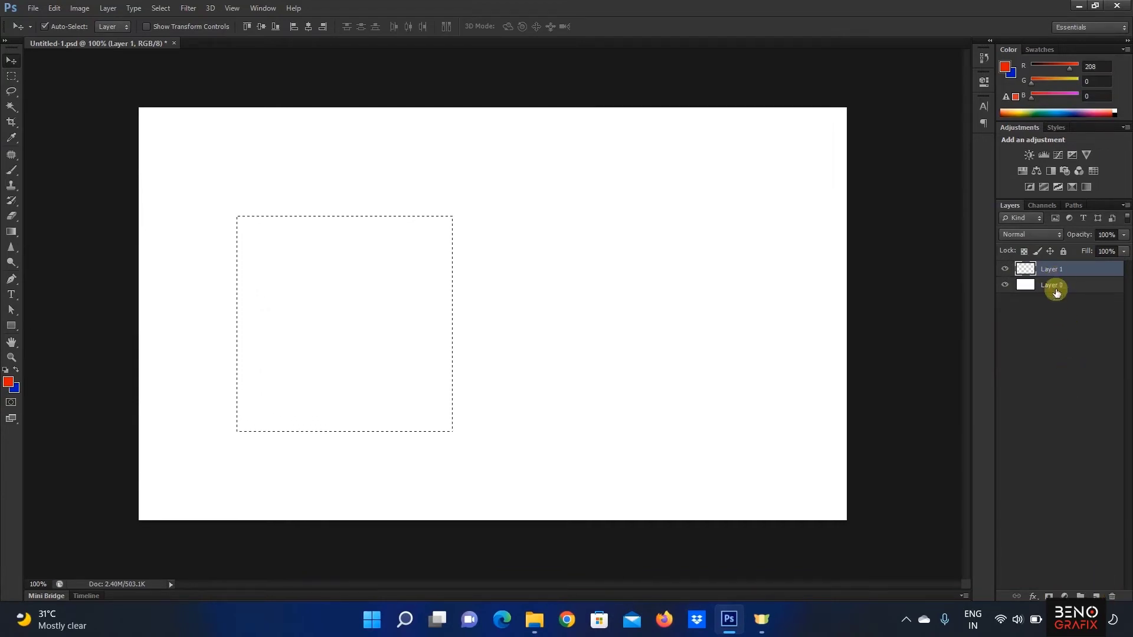
{"action": "key", "text": "ctrl+shift+n"}
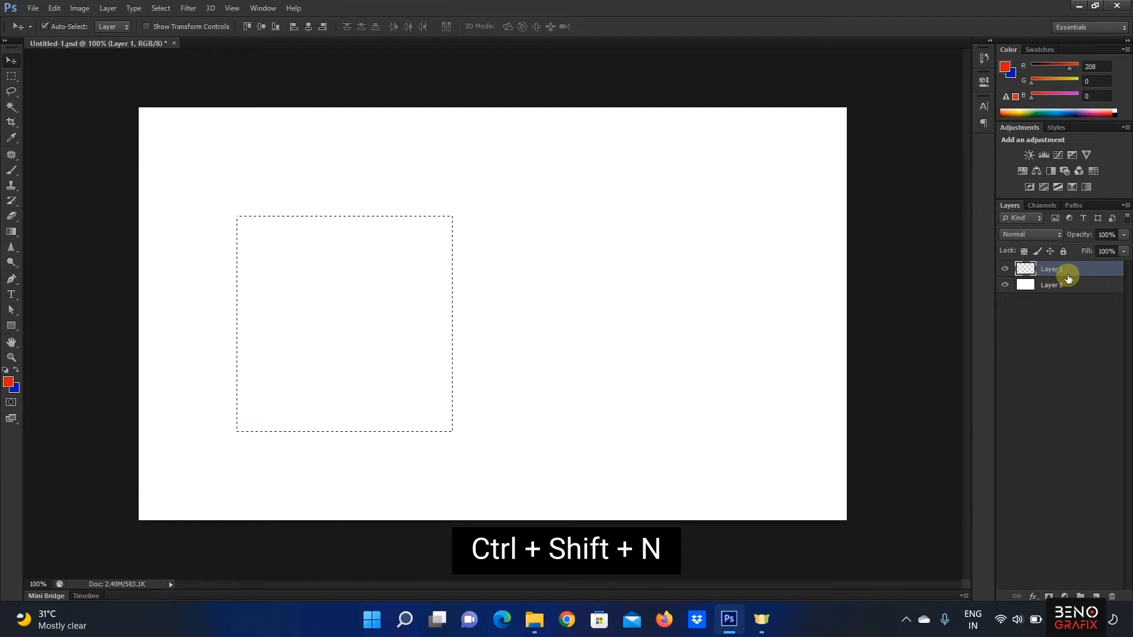
{"action": "key", "text": "ctrl+shift+n"}
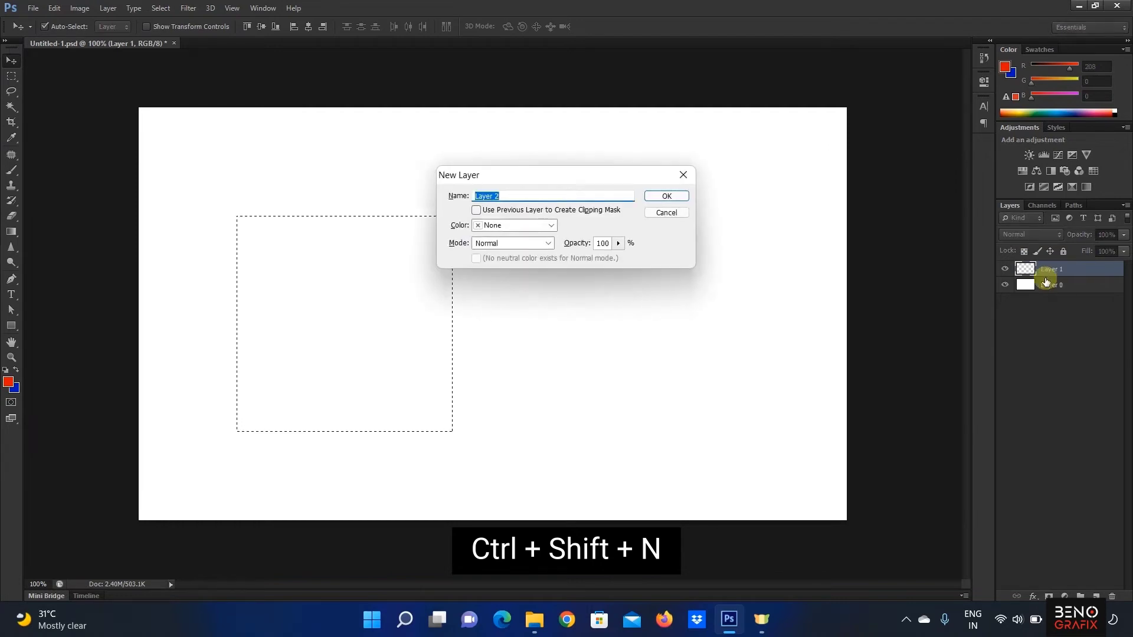
{"action": "left_click", "coordinate": [666, 196]}
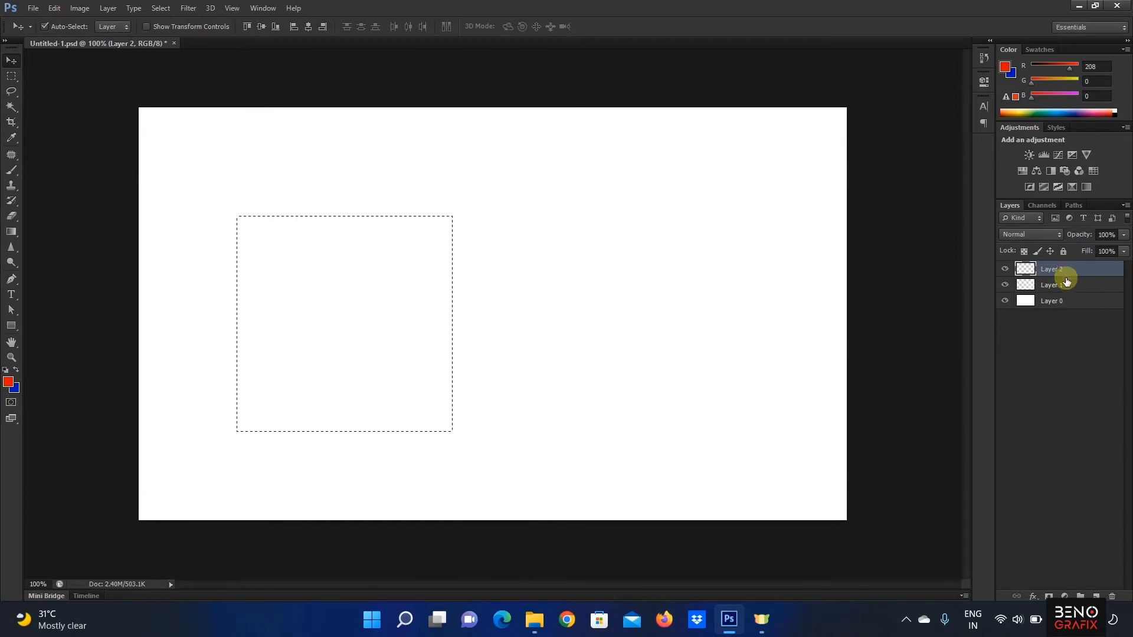
Step: Fill the square selection on Layer 1 with the red foreground colour and move the deselected square to the canvas's right half
{"action": "left_click", "coordinate": [1082, 364]}
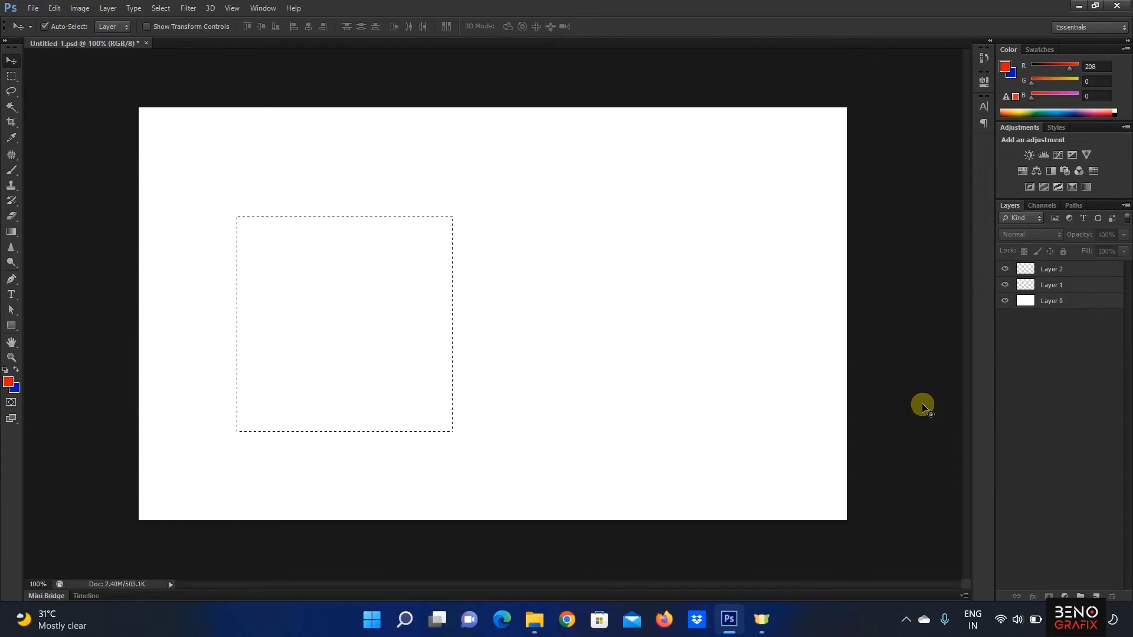
{"action": "left_click", "coordinate": [1062, 288]}
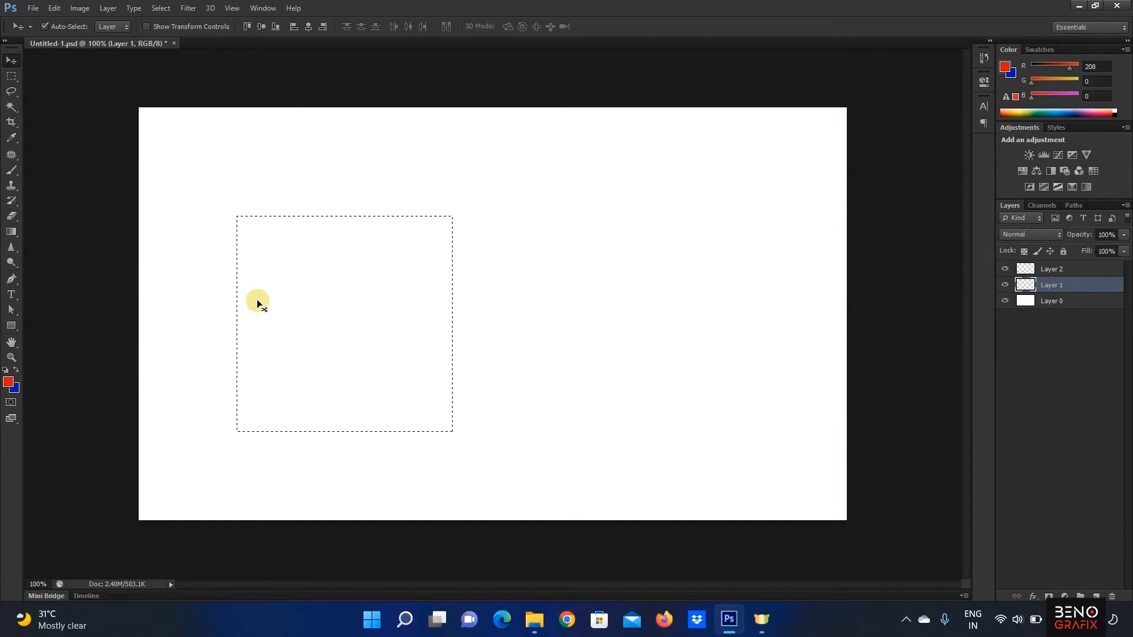
{"action": "key", "text": "alt+BackSpace"}
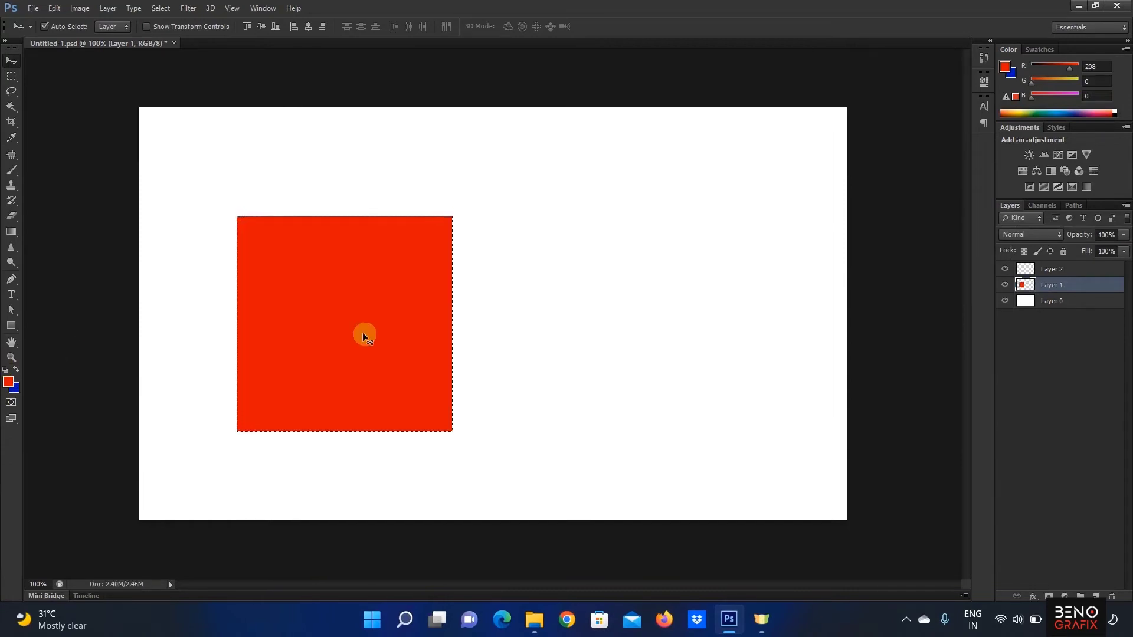
{"action": "key", "text": "ctrl+d"}
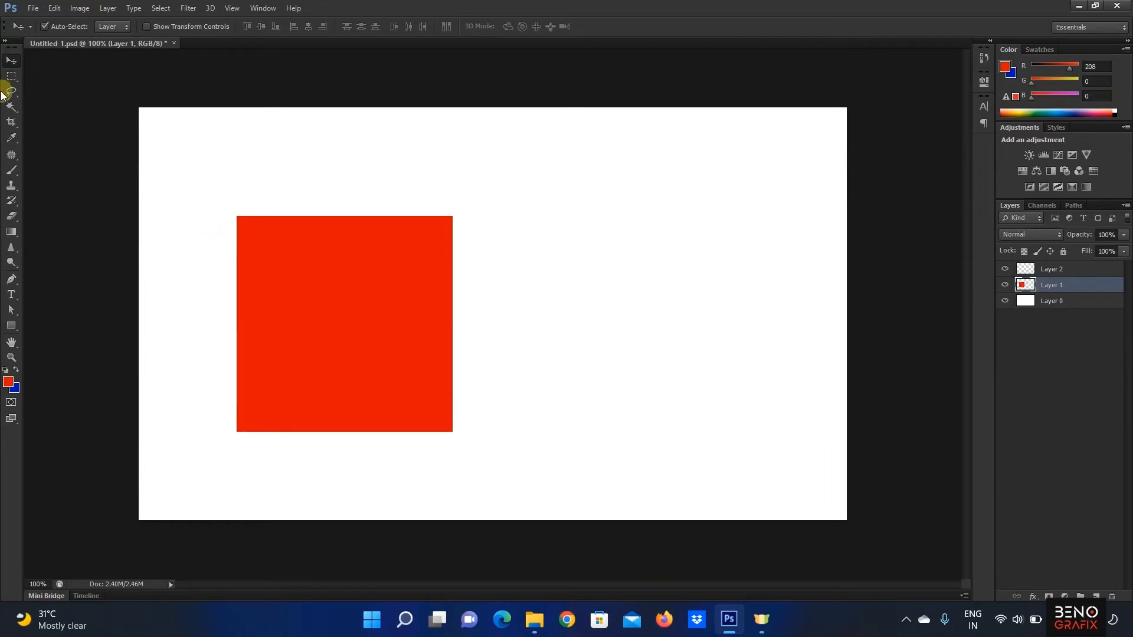
{"action": "left_click_drag", "start_coordinate": [257, 231], "coordinate": [584, 200]}
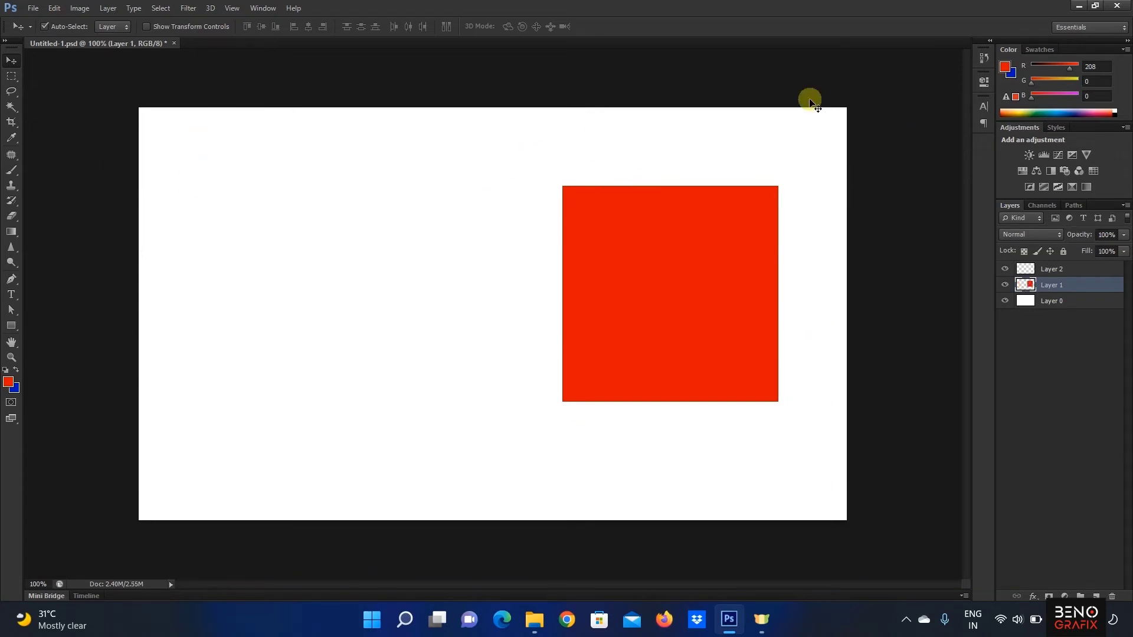
{"action": "mouse_move", "coordinate": [671, 236]}
{"action": "left_mouse_down"}
{"action": "mouse_move", "coordinate": [688, 212]}
{"action": "mouse_move", "coordinate": [657, 235]}
{"action": "mouse_move", "coordinate": [664, 249]}
{"action": "left_mouse_up"}
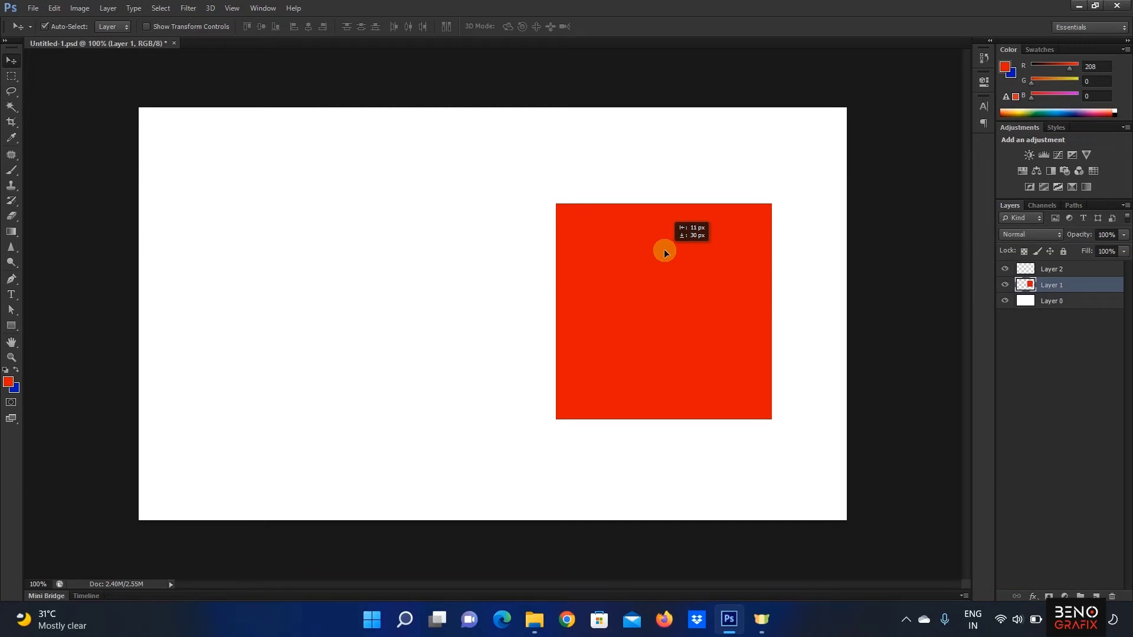
Step: On Layer 2, draw a square marquee in the canvas's upper-left area, fill it with the blue background colour and deselect
{"action": "left_click", "coordinate": [1074, 270]}
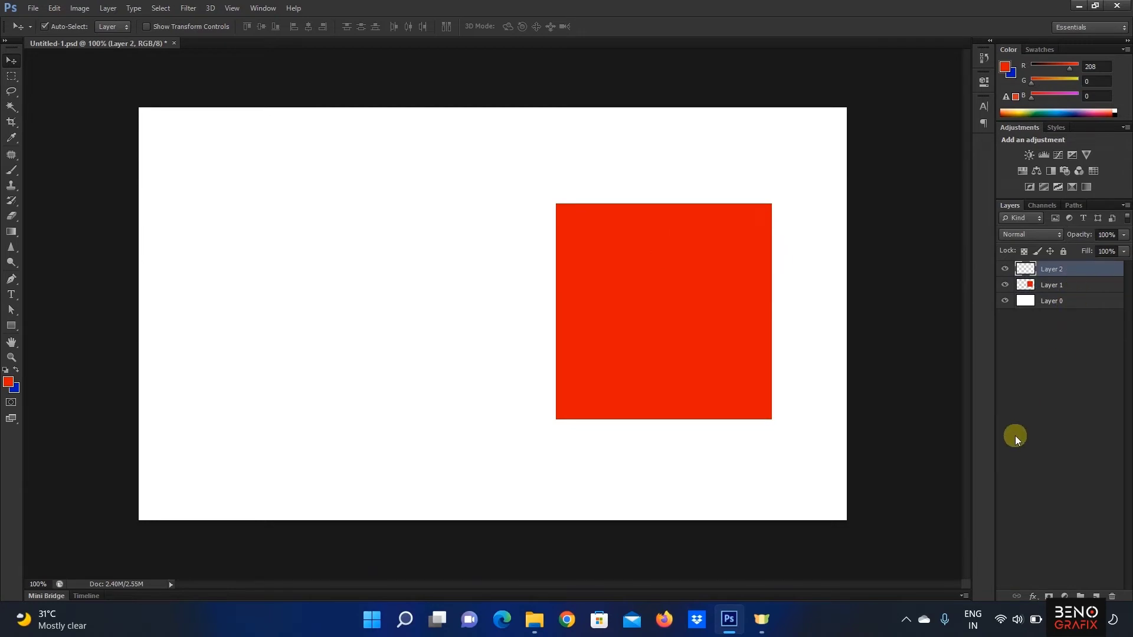
{"action": "left_click", "coordinate": [11, 76]}
{"action": "left_click_drag", "start_coordinate": [212, 144], "coordinate": [516, 373]}
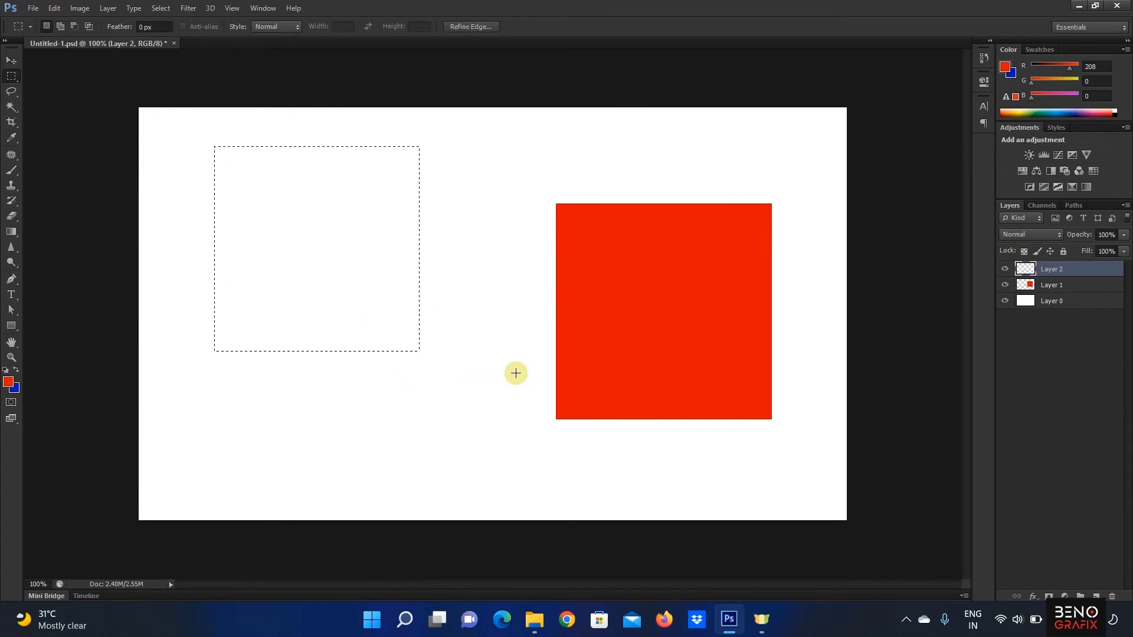
{"action": "key", "text": "ctrl+BackSpace"}
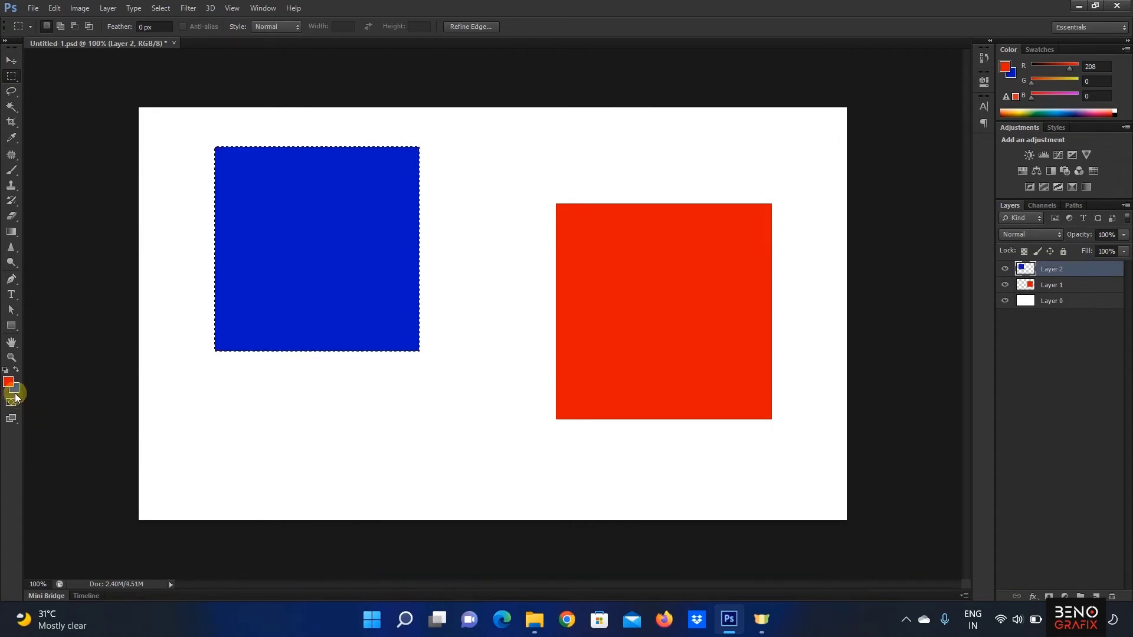
{"action": "key", "text": "ctrl+d"}
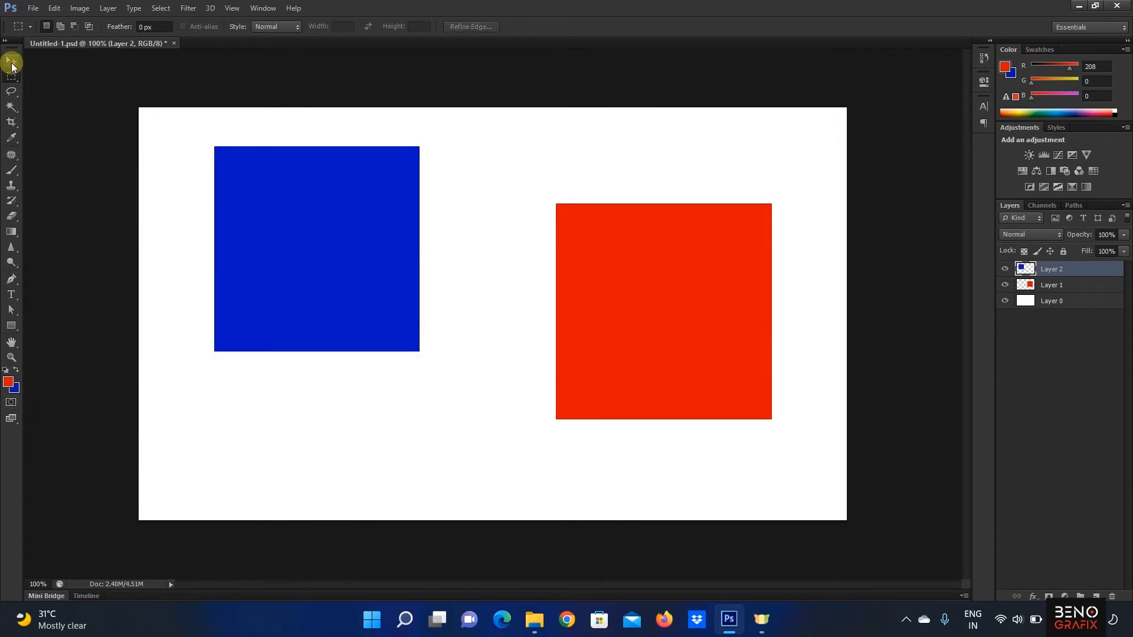
Step: Move the blue and red squares towards each other with the Move tool so that they overlap
{"action": "left_click", "coordinate": [13, 61]}
{"action": "left_click_drag", "start_coordinate": [263, 218], "coordinate": [476, 224]}
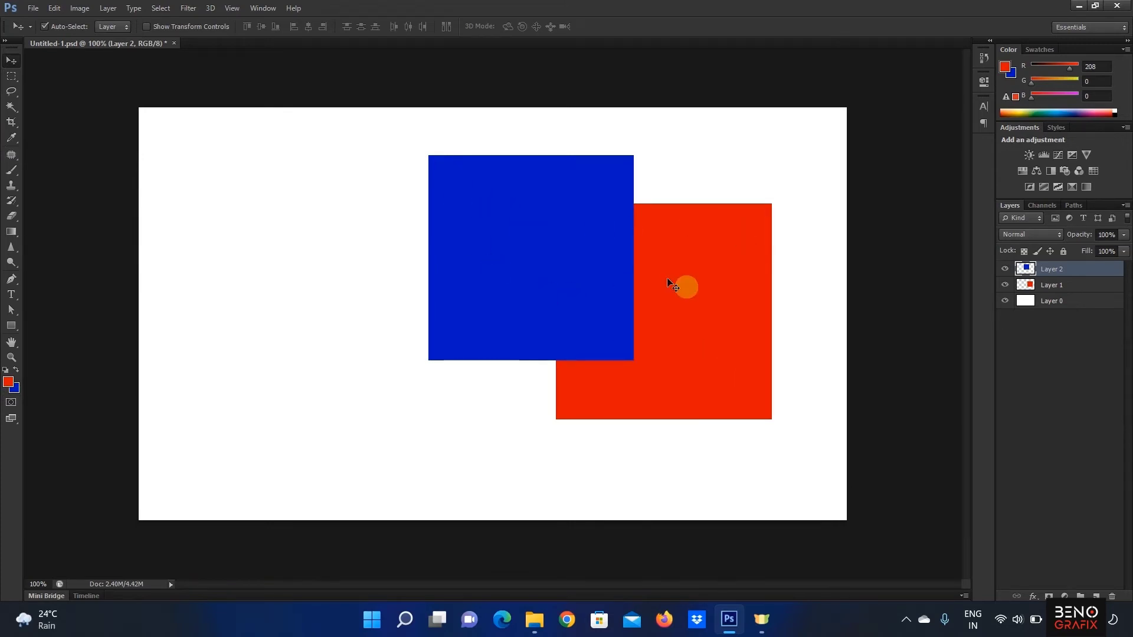
{"action": "left_click_drag", "start_coordinate": [715, 295], "coordinate": [613, 305]}
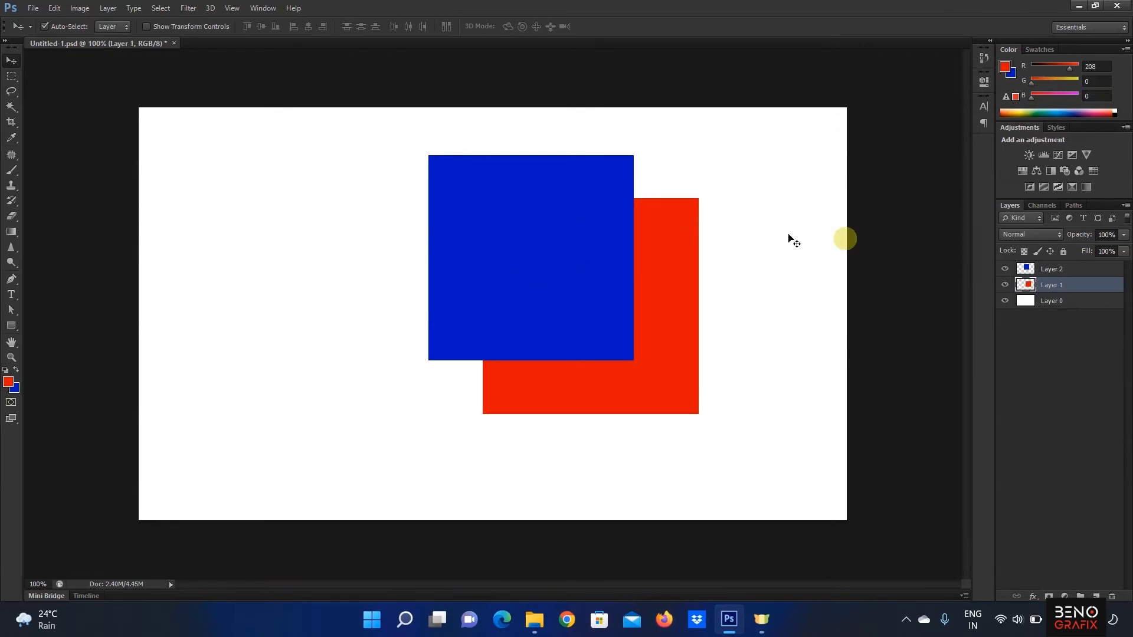
Step: Reorder Layer 1 above Layer 2 and shift the red square slightly down and to the right
{"action": "left_click", "coordinate": [1071, 270]}
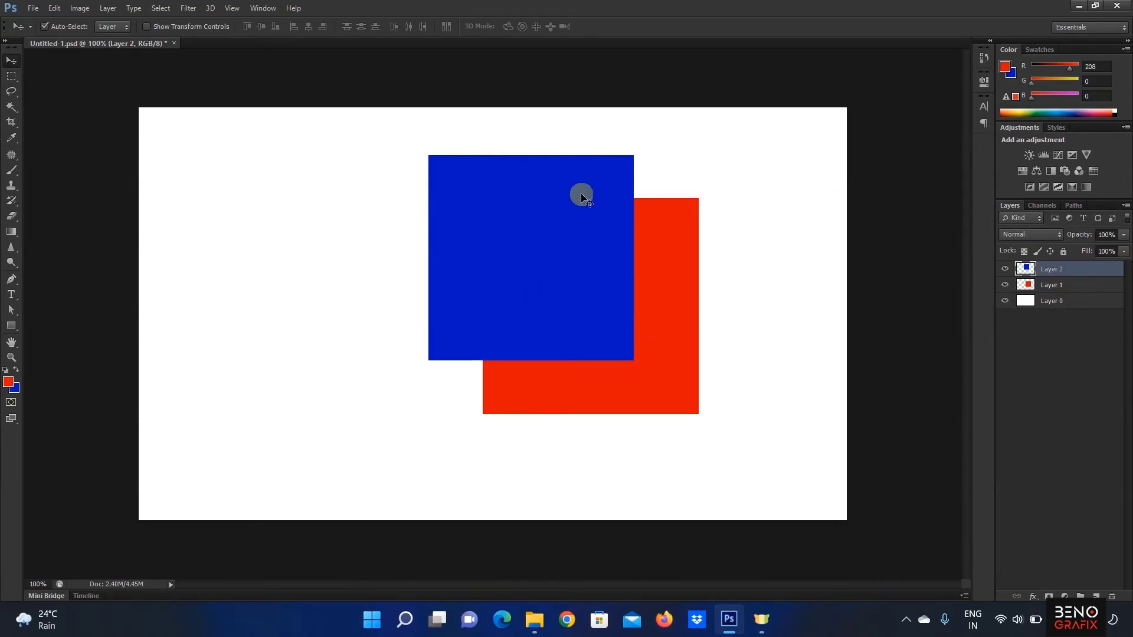
{"action": "left_click", "coordinate": [1077, 289]}
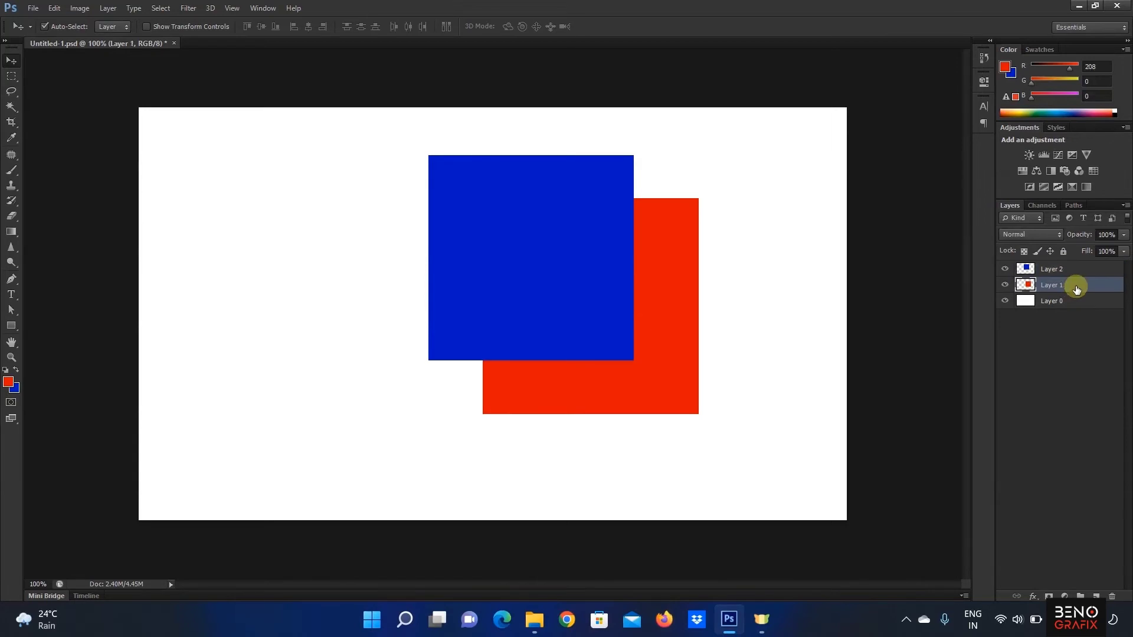
{"action": "left_click_drag", "start_coordinate": [1066, 288], "coordinate": [1065, 263]}
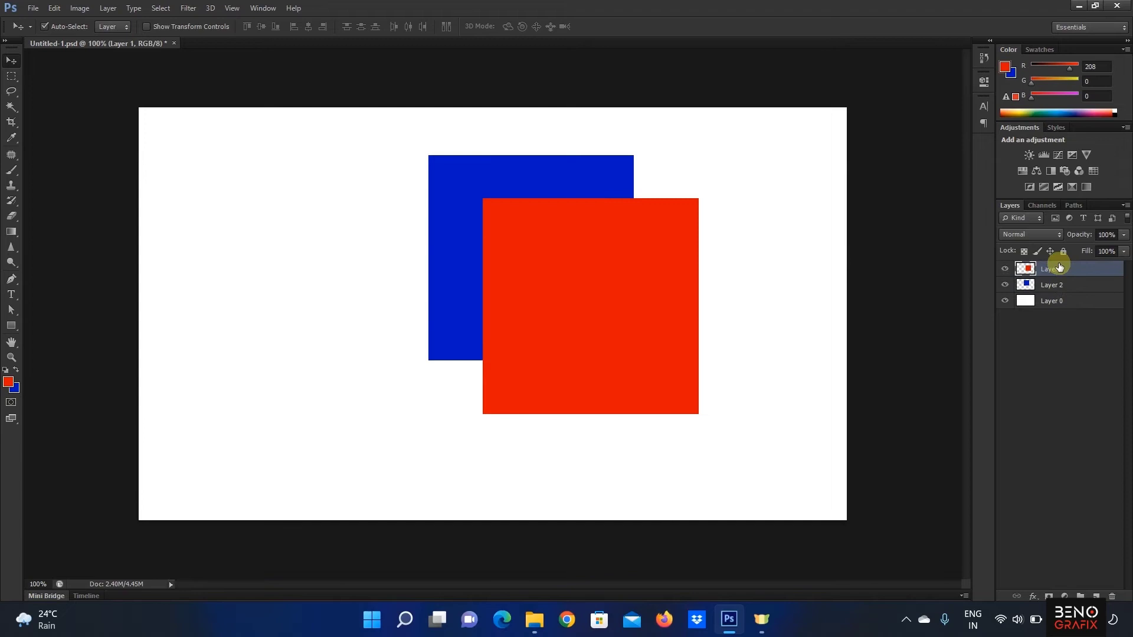
{"action": "left_click_drag", "start_coordinate": [563, 256], "coordinate": [613, 283]}
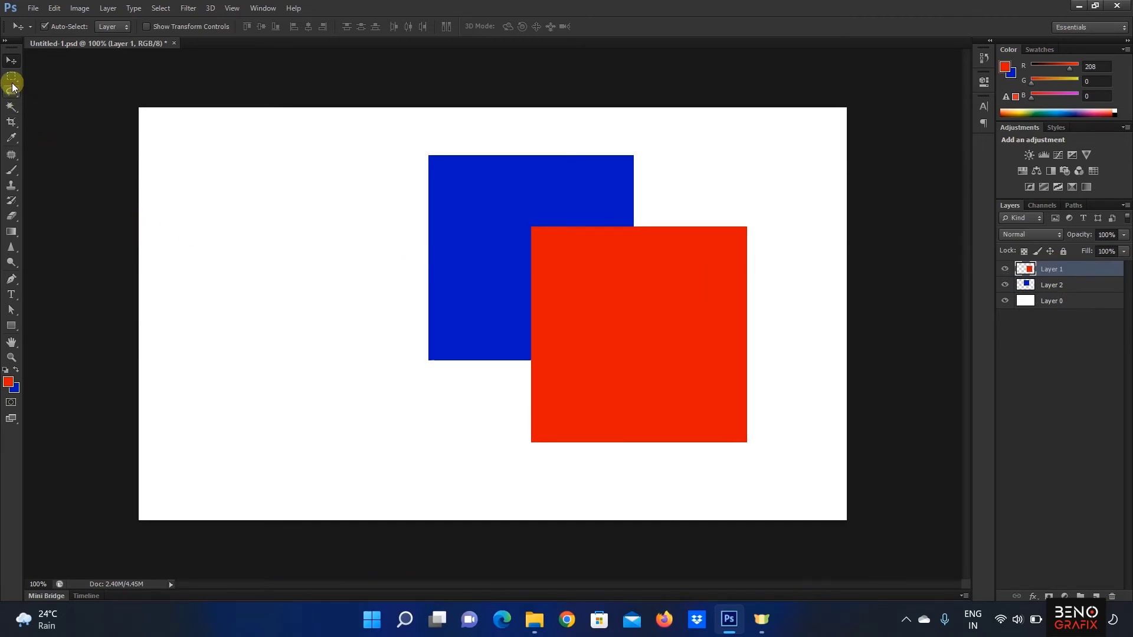
Step: Add a new layer directly above Layer 2 and draw a square marquee overlapping the lower-left parts of both squares
{"action": "left_click", "coordinate": [1080, 287]}
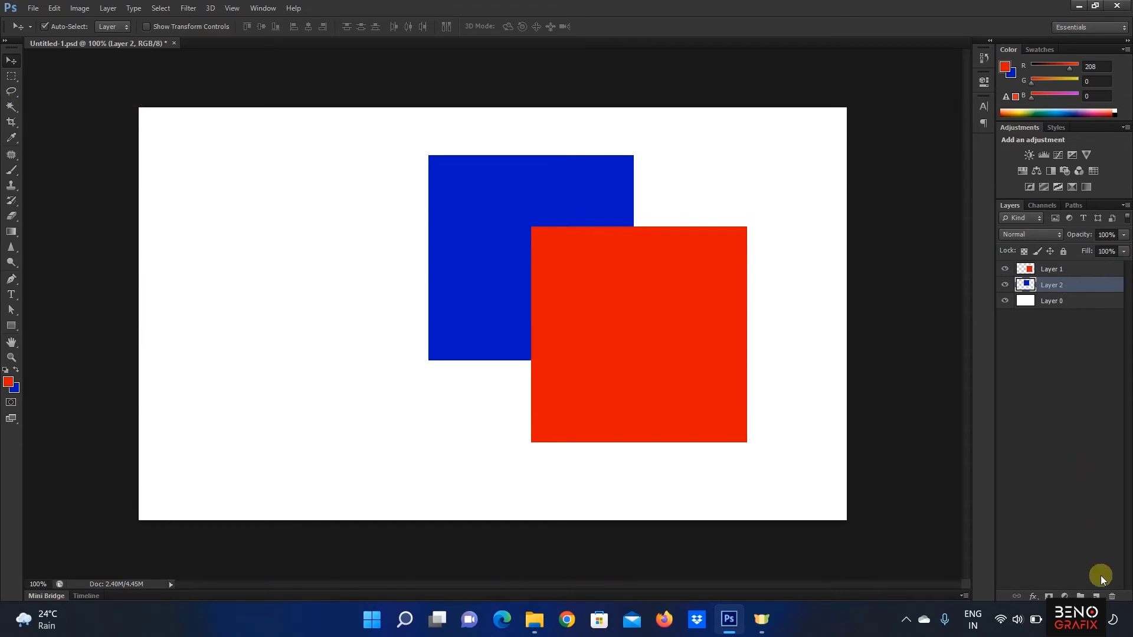
{"action": "left_click", "coordinate": [1096, 596]}
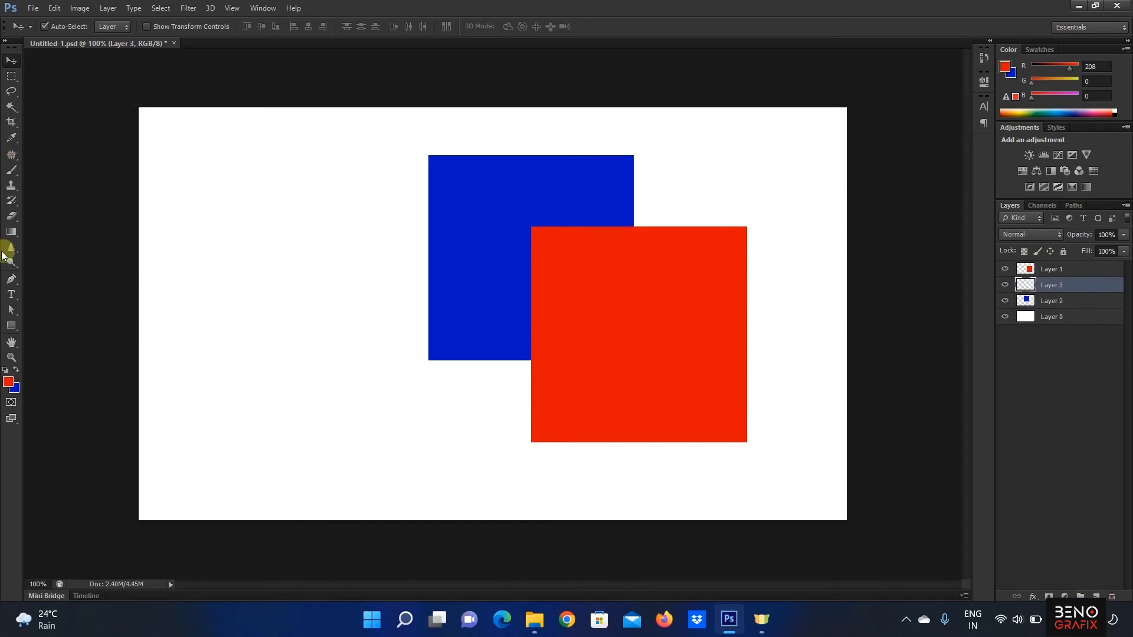
{"action": "left_click", "coordinate": [12, 76]}
{"action": "left_click_drag", "start_coordinate": [374, 255], "coordinate": [551, 467]}
Step: Set the foreground colour to green (R 0, G 153, B 22), fill the square selection on Layer 3 with it and deselect
{"action": "left_click", "coordinate": [9, 382]}
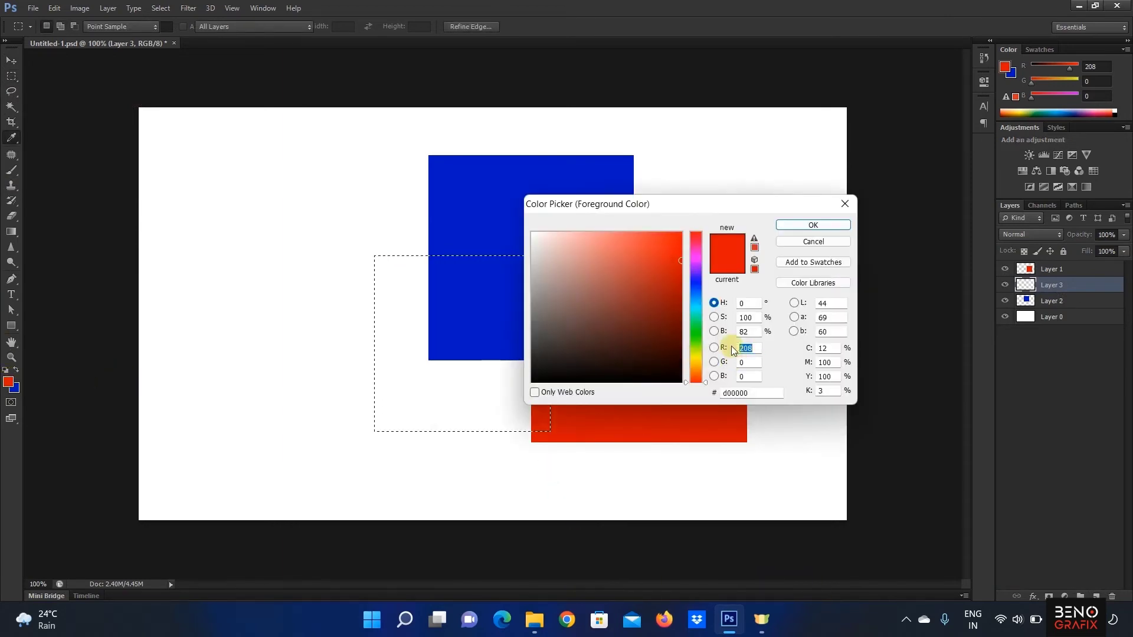
{"action": "left_click", "coordinate": [691, 326]}
{"action": "left_click", "coordinate": [681, 293]}
{"action": "left_click", "coordinate": [809, 226]}
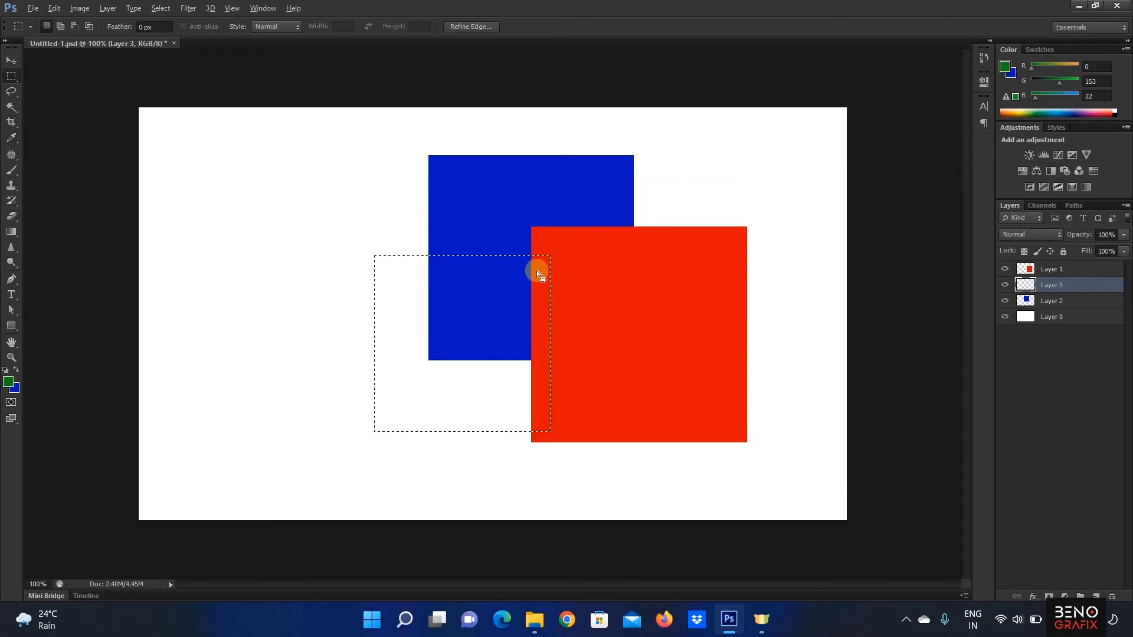
{"action": "key", "text": "alt+BackSpace"}
{"action": "key", "text": "ctrl+d"}
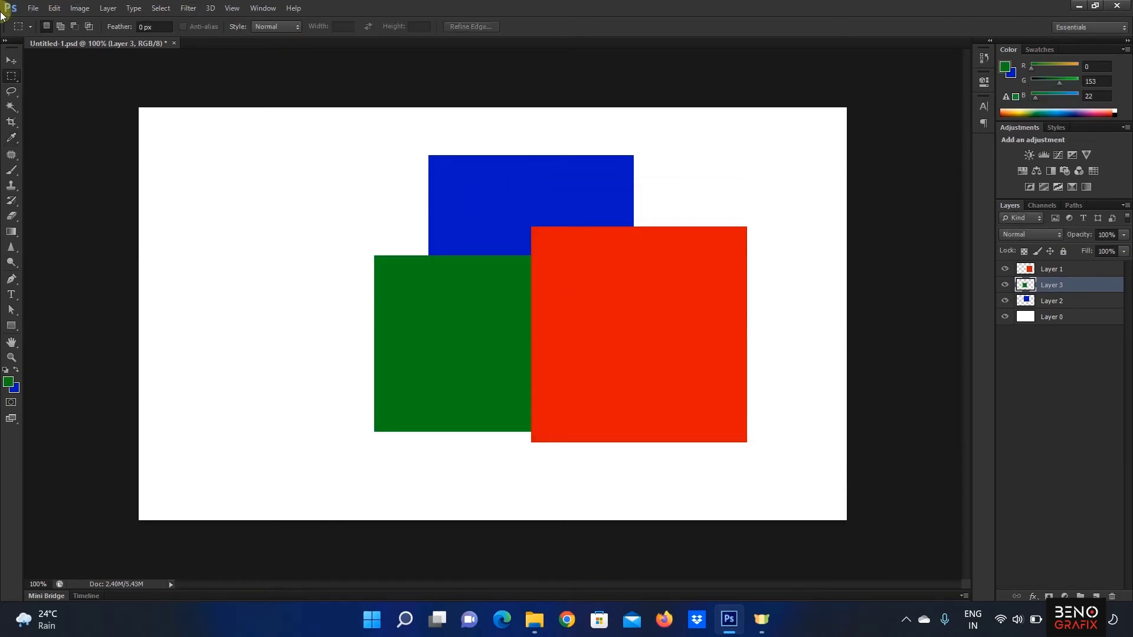
Step: Move the green square about 22 px right and 71 px up, then select the red and green square layers in turn
{"action": "left_click", "coordinate": [11, 60]}
{"action": "left_click_drag", "start_coordinate": [420, 347], "coordinate": [435, 305]}
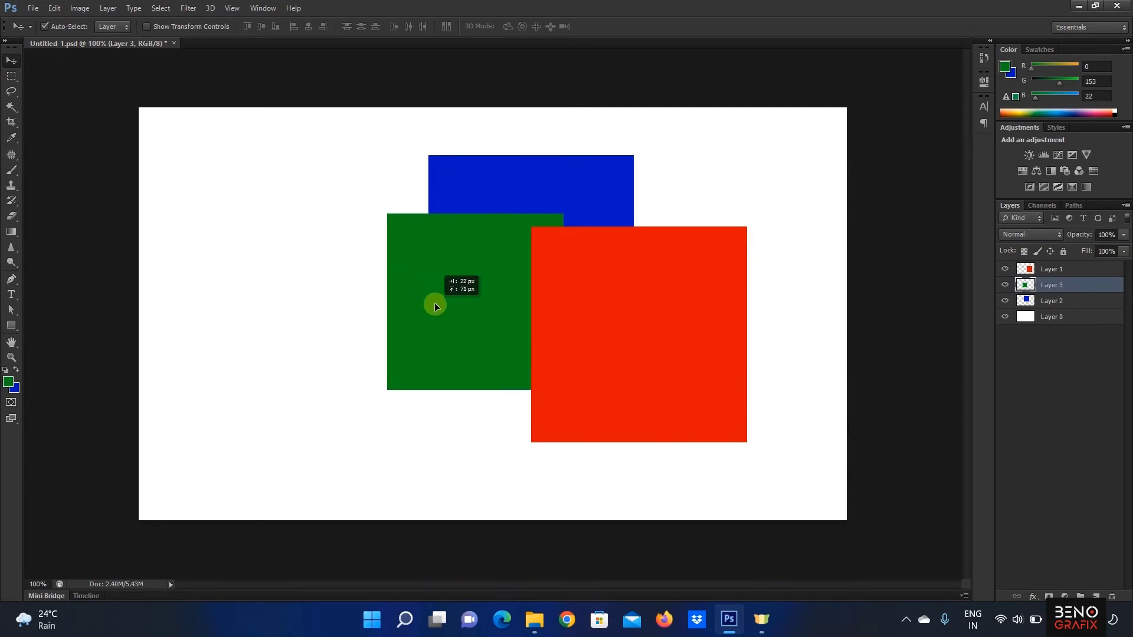
{"action": "left_click", "coordinate": [1054, 267]}
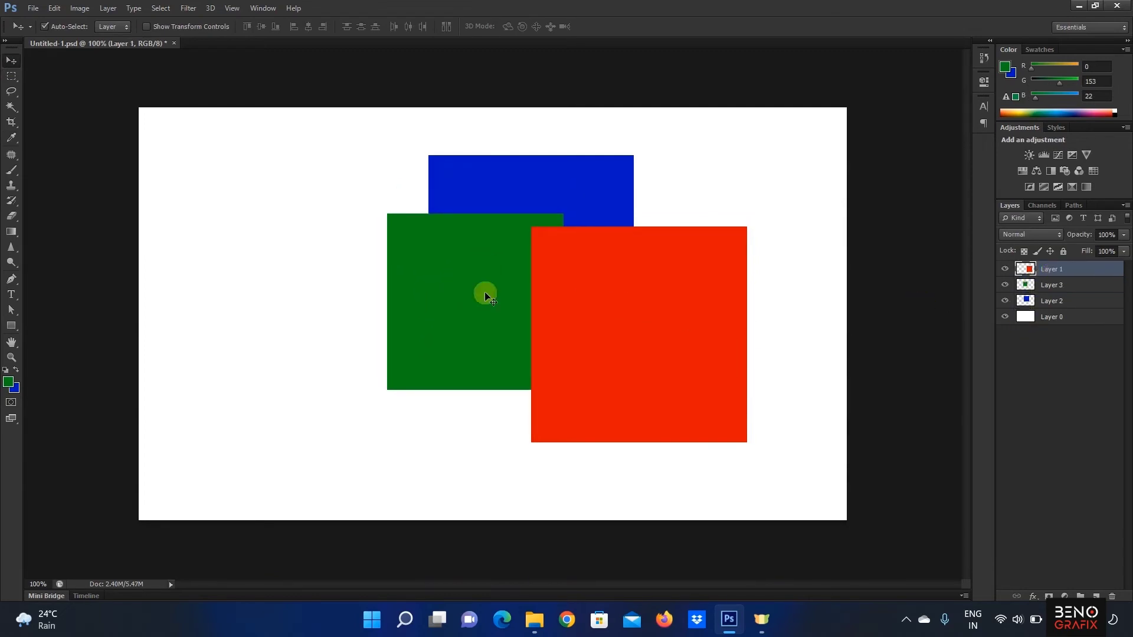
{"action": "left_click", "coordinate": [460, 290]}
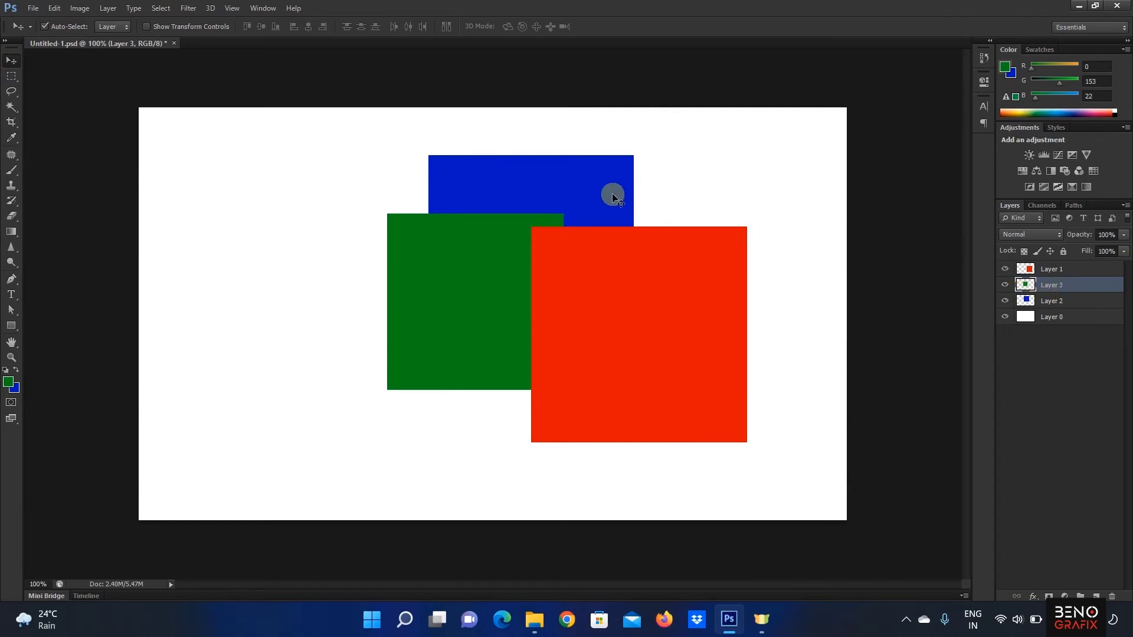
Step: Reorder the blue square's Layer 2 above Layer 3, then above Layer 1
{"action": "left_click", "coordinate": [587, 182]}
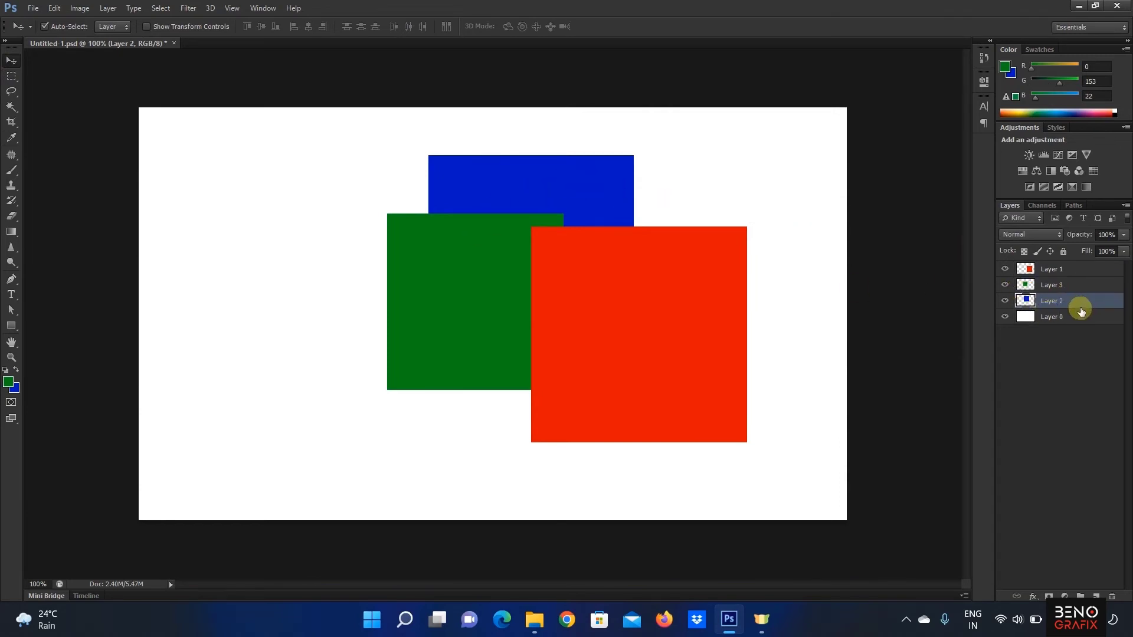
{"action": "left_click_drag", "start_coordinate": [1075, 298], "coordinate": [1073, 280]}
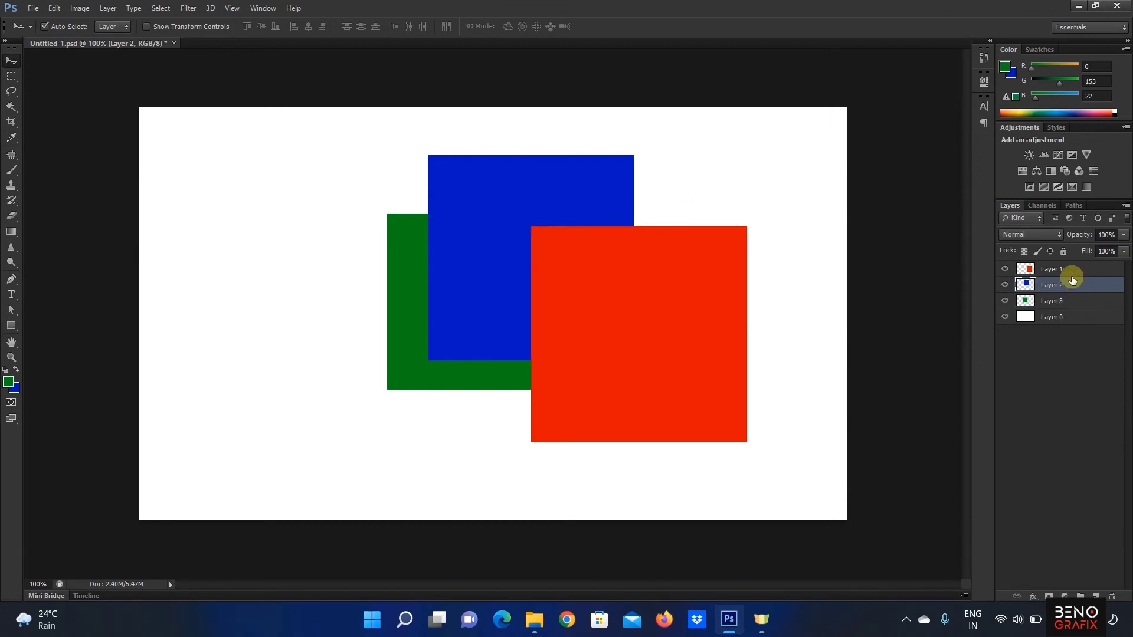
{"action": "left_click_drag", "start_coordinate": [1078, 285], "coordinate": [1080, 267]}
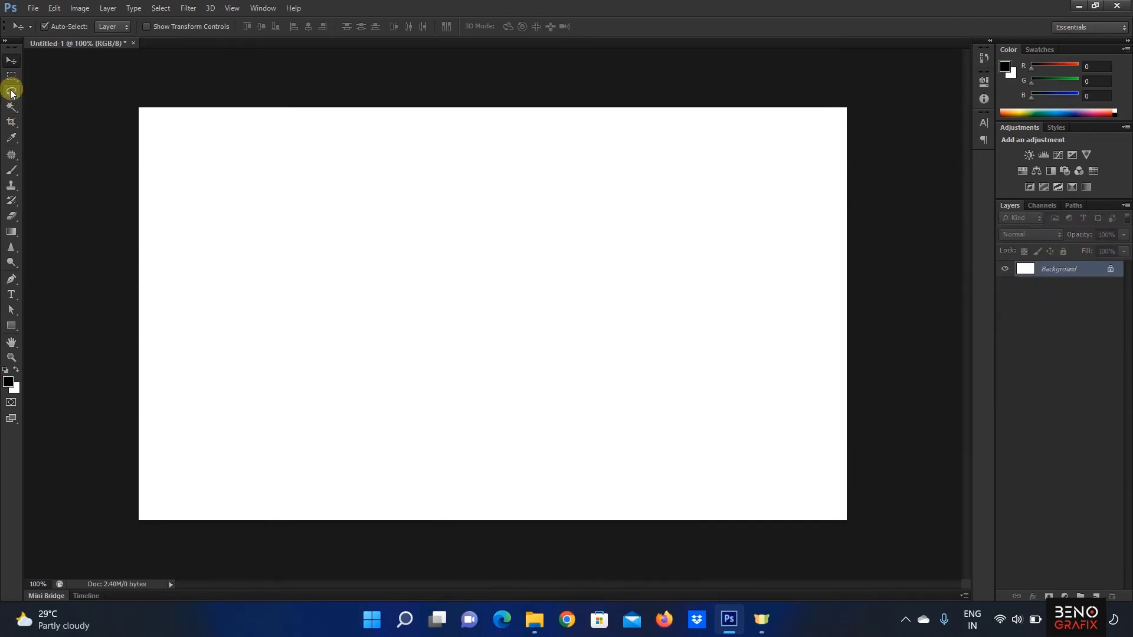
Step: Try out the Elliptical Marquee tool and draw a large circular selection on the left half of the blank canvas
{"action": "left_click", "coordinate": [14, 78]}
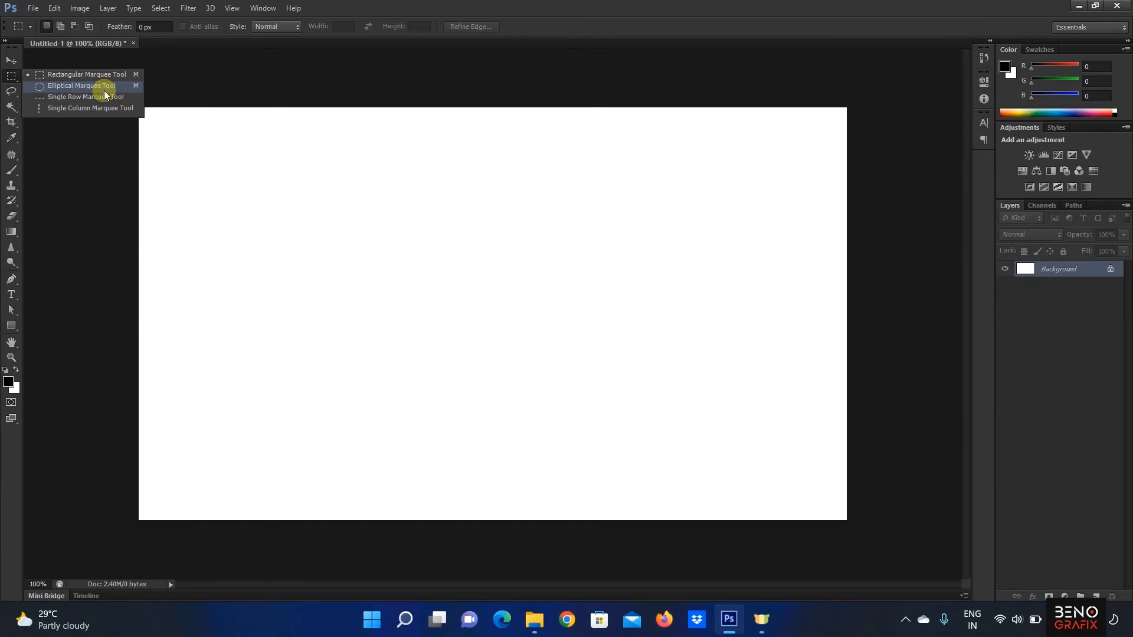
{"action": "left_click", "coordinate": [104, 88]}
{"action": "left_click_drag", "start_coordinate": [352, 272], "coordinate": [378, 289]}
{"action": "left_click_drag", "start_coordinate": [463, 193], "coordinate": [618, 349]}
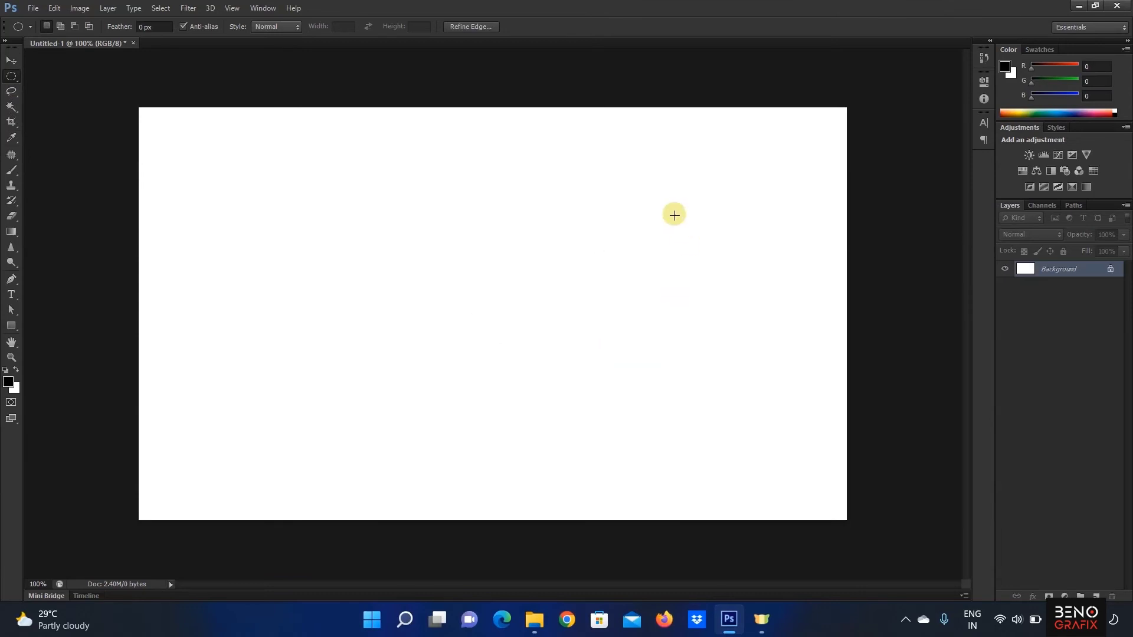
{"action": "left_click", "coordinate": [201, 190]}
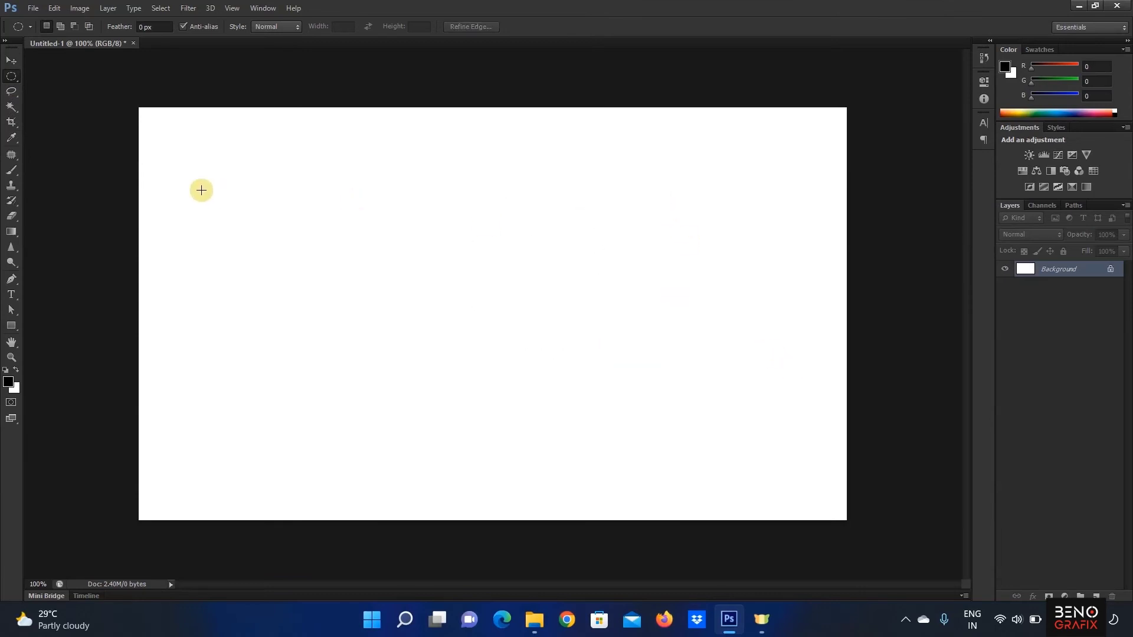
{"action": "left_click_drag", "start_coordinate": [203, 183], "coordinate": [453, 431]}
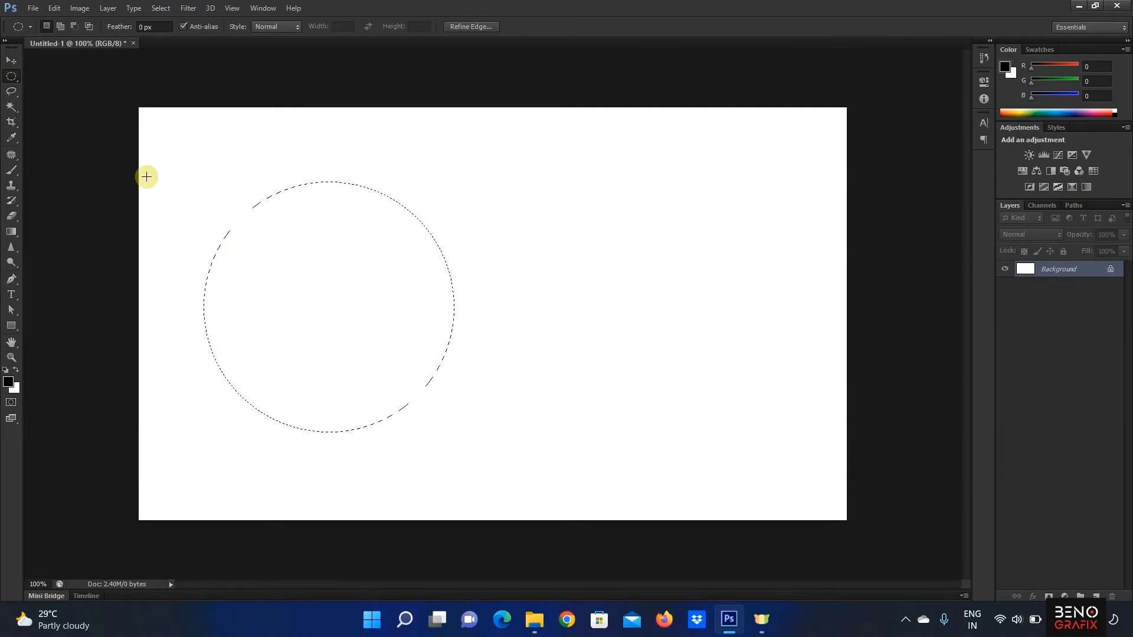
Step: Switch to the Rectangular Marquee tool, then cycle between the two marquee tools, ending on the Elliptical Marquee tool
{"action": "left_click_drag", "start_coordinate": [10, 79], "coordinate": [72, 75]}
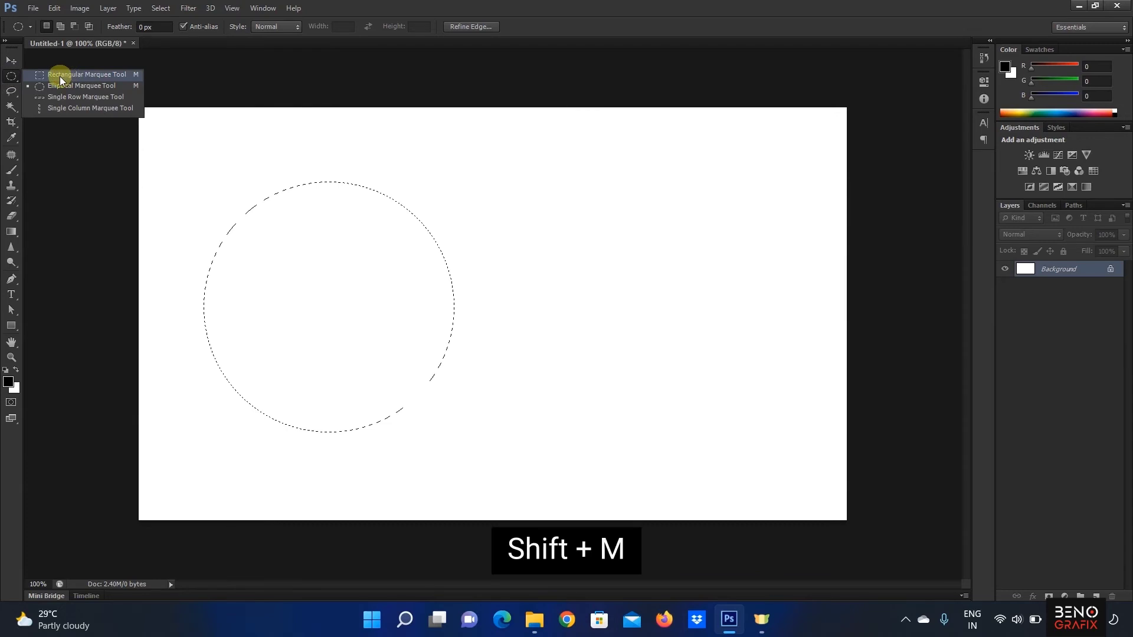
{"action": "left_click", "coordinate": [59, 76]}
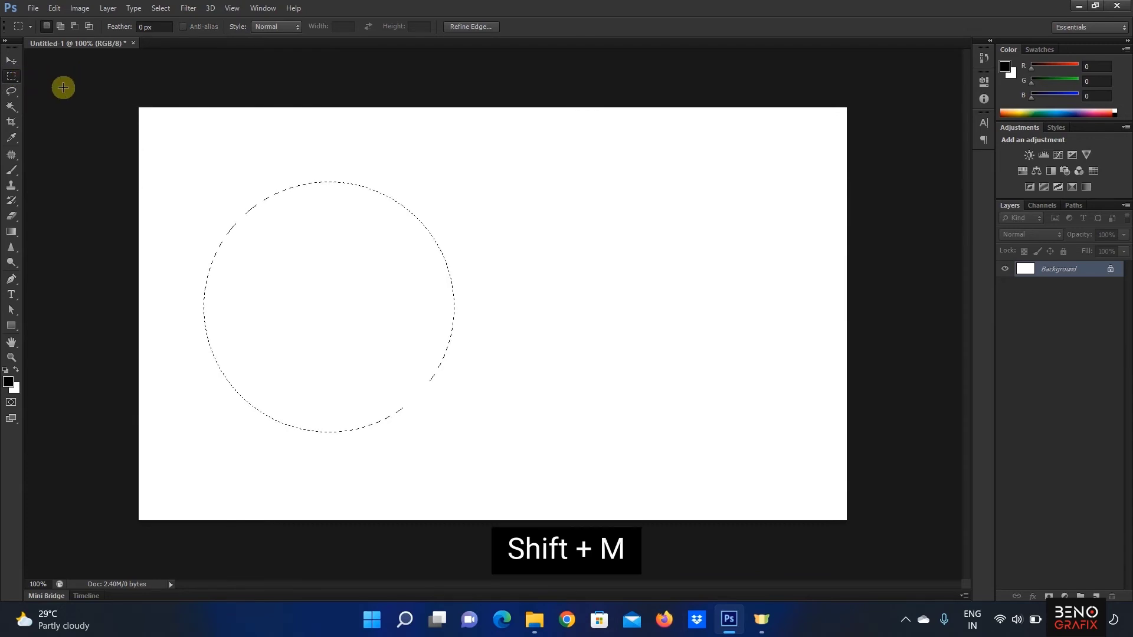
{"action": "key", "text": "shift"}
{"action": "key", "text": "shift+m"}
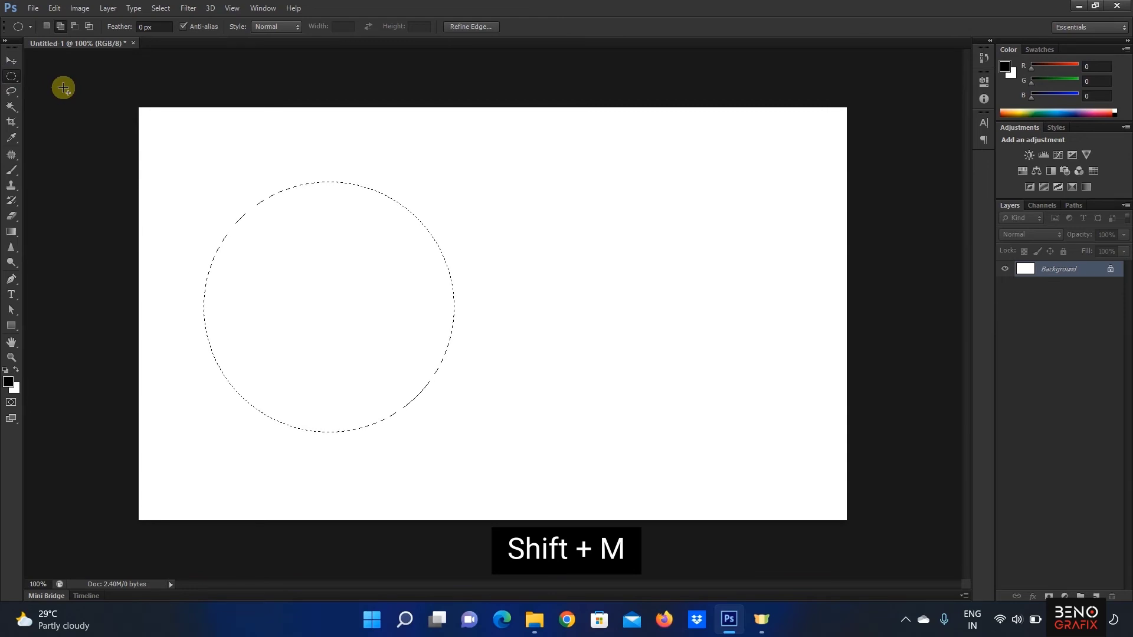
{"action": "key", "text": "shift+m"}
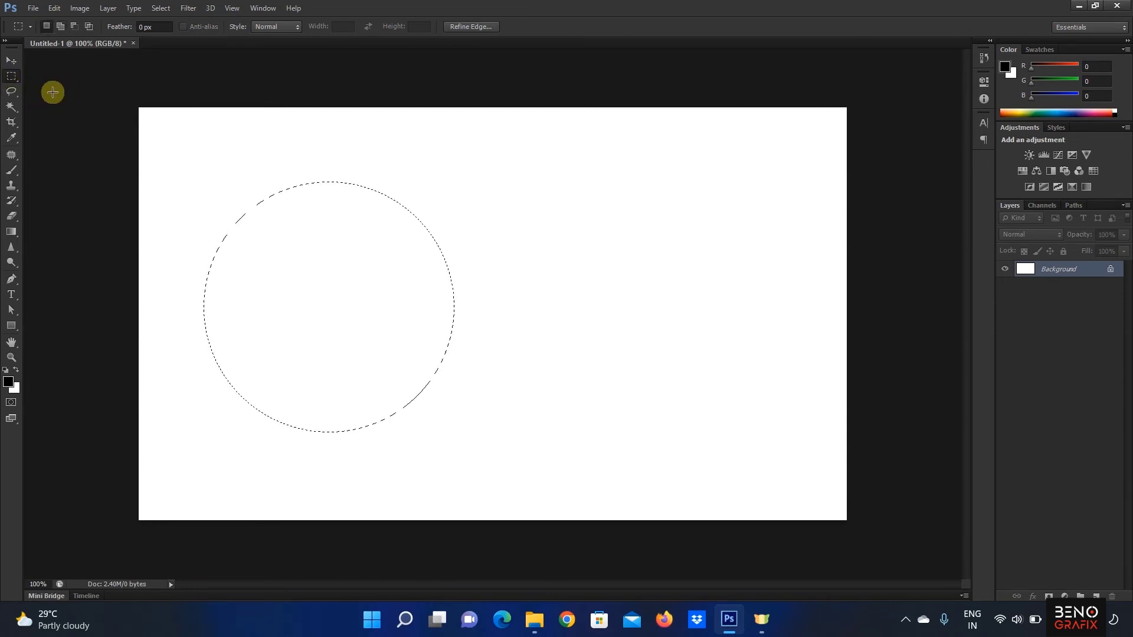
{"action": "key", "text": "shift+m"}
Step: Replace the existing selection with a circular one in the middle of the canvas and add a new layer above Background
{"action": "left_click", "coordinate": [479, 171]}
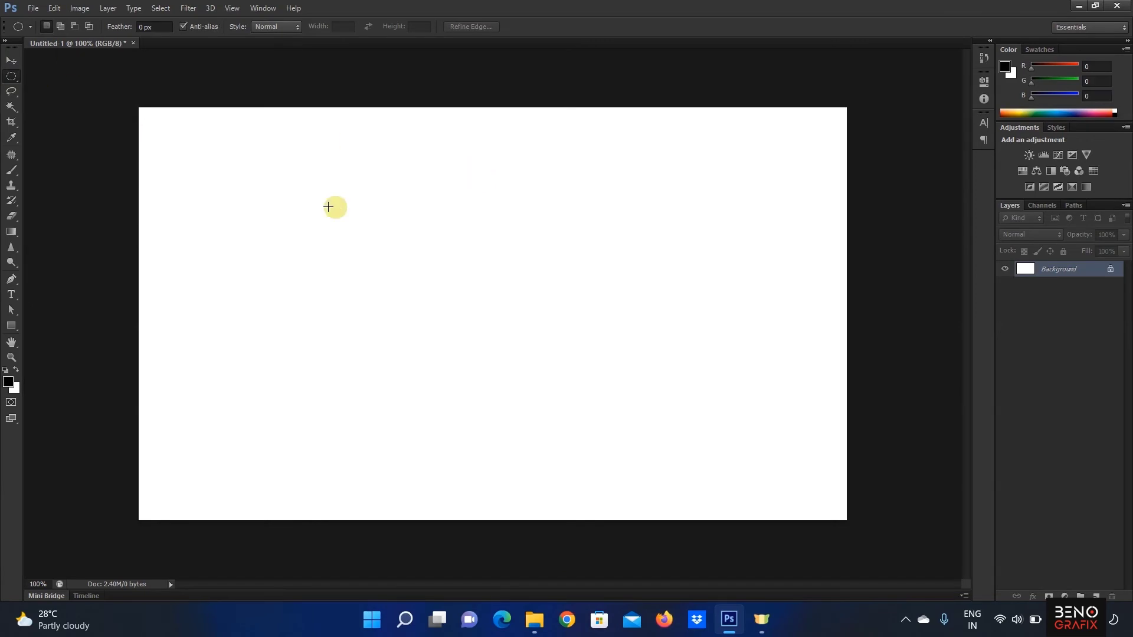
{"action": "left_click_drag", "start_coordinate": [387, 179], "coordinate": [633, 474]}
{"action": "left_click_drag", "start_coordinate": [533, 331], "coordinate": [504, 328]}
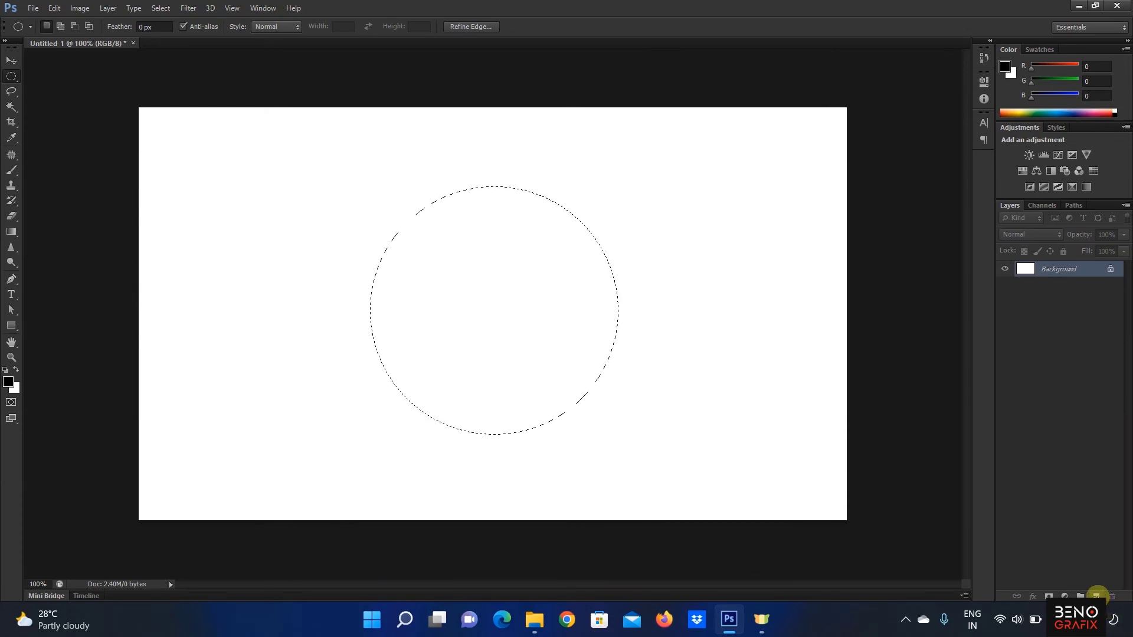
{"action": "left_click", "coordinate": [1095, 596]}
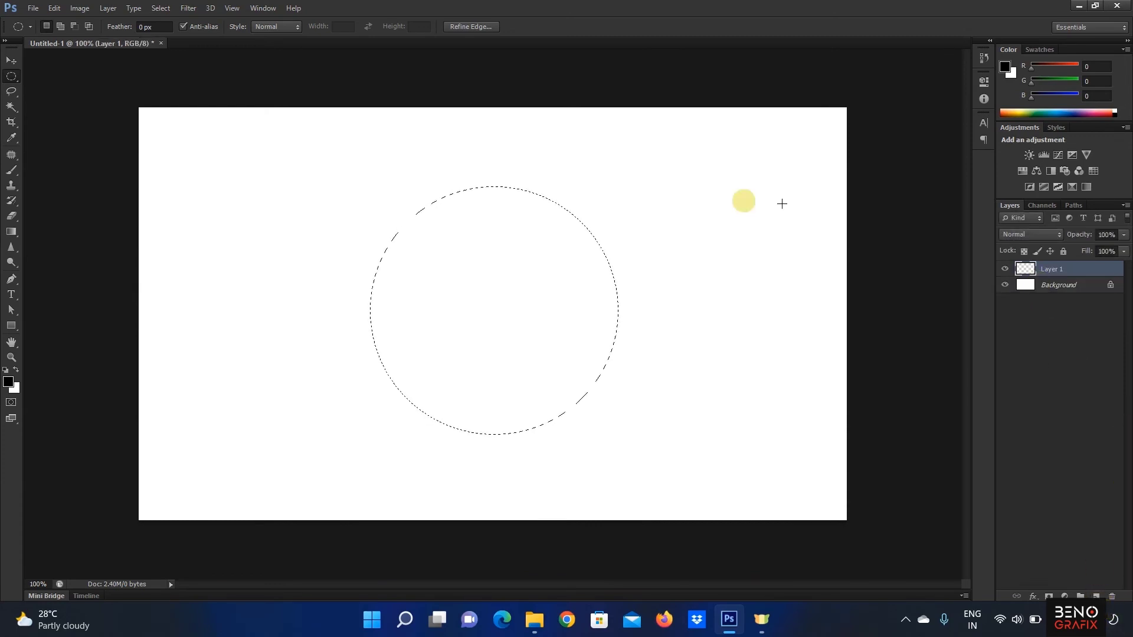
Step: Apply a 10 px black stroke to the circular selection on Layer 1, with its location set to Inside
{"action": "left_click", "coordinate": [55, 9]}
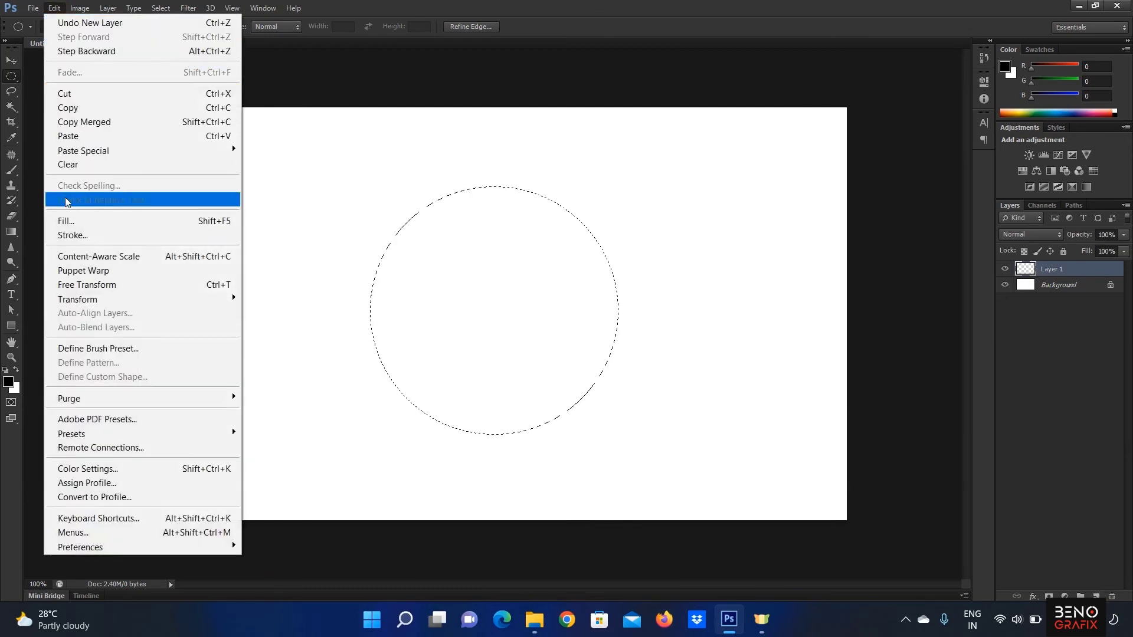
{"action": "left_click", "coordinate": [75, 236]}
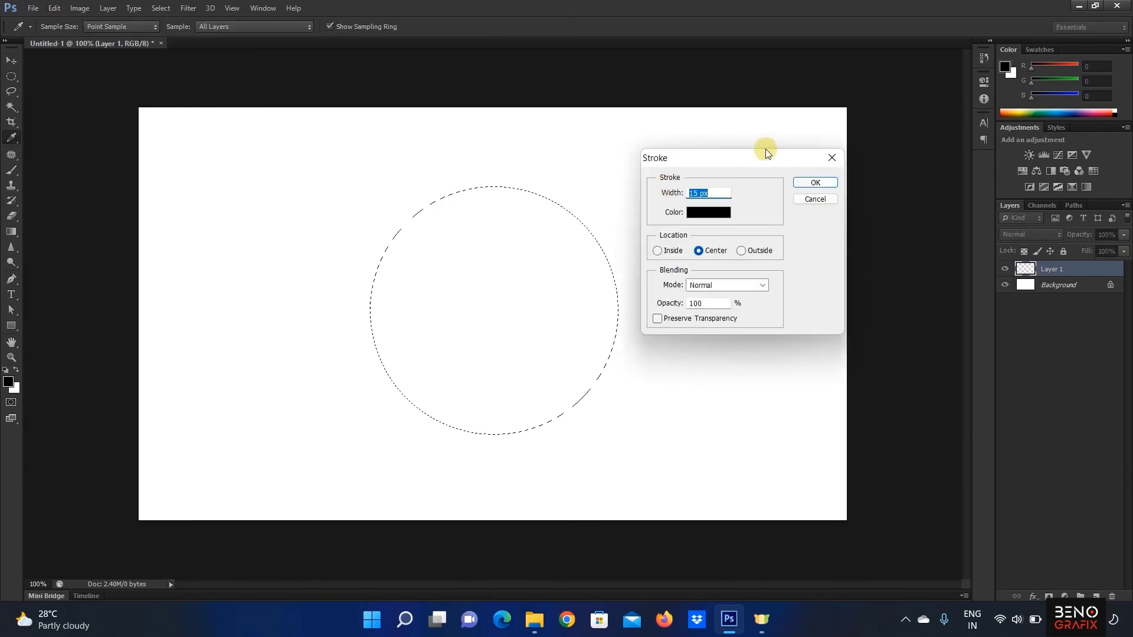
{"action": "left_click_drag", "start_coordinate": [745, 156], "coordinate": [752, 205]}
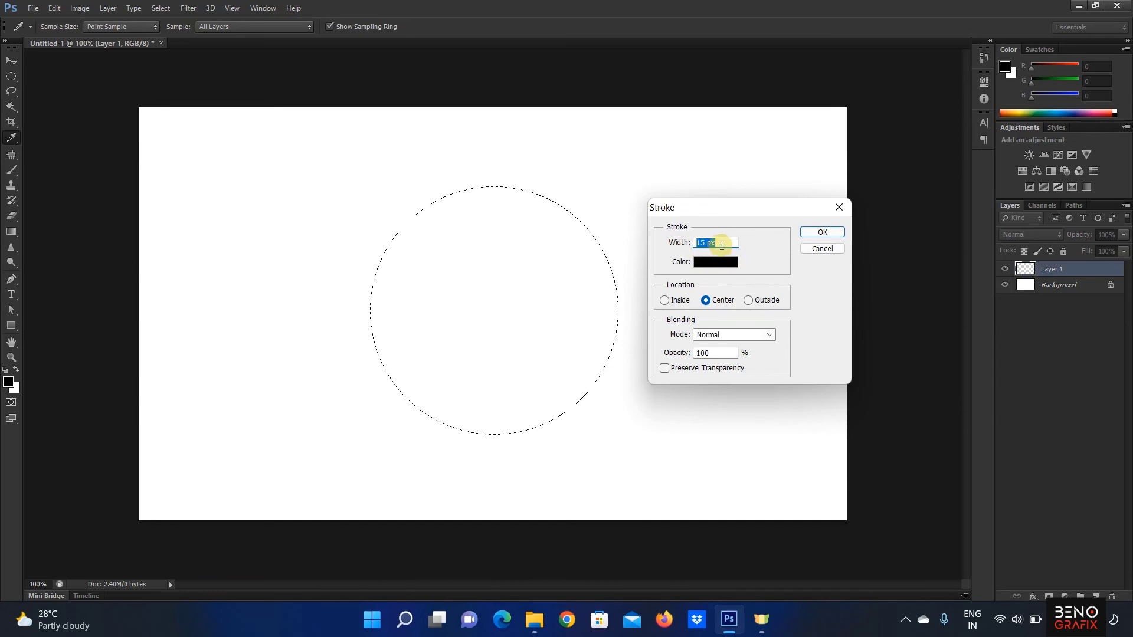
{"action": "type", "text": "10"}
{"action": "left_click", "coordinate": [665, 300]}
{"action": "left_click", "coordinate": [830, 232]}
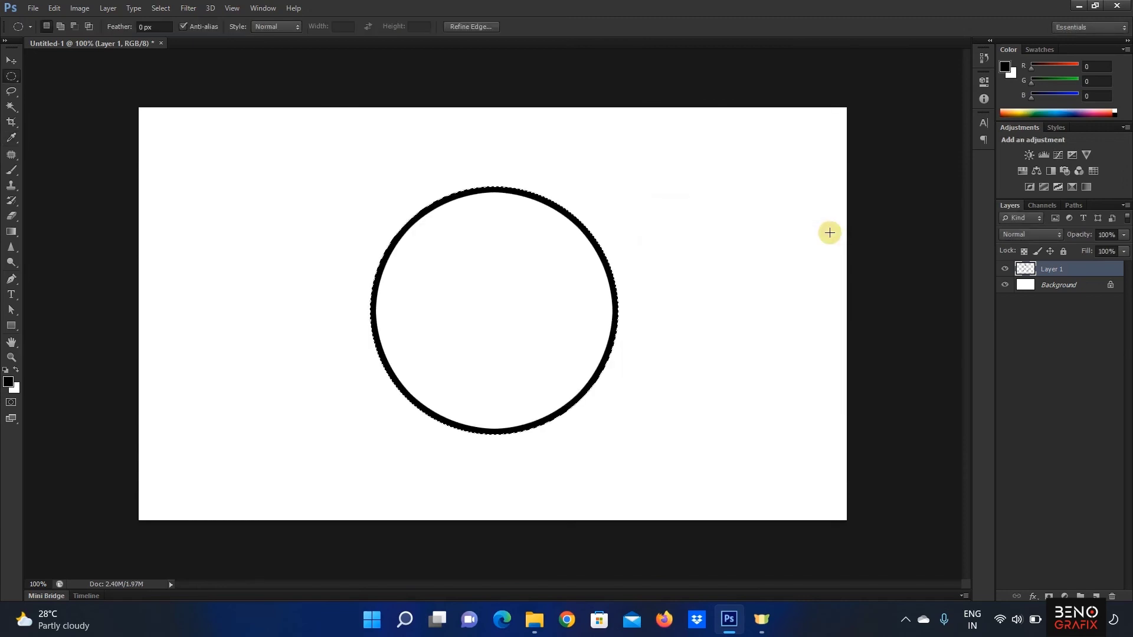
Step: Examine the stroke's position against the selection edge on the circle's right side, then return to the 100% view
{"action": "key", "text": "z"}
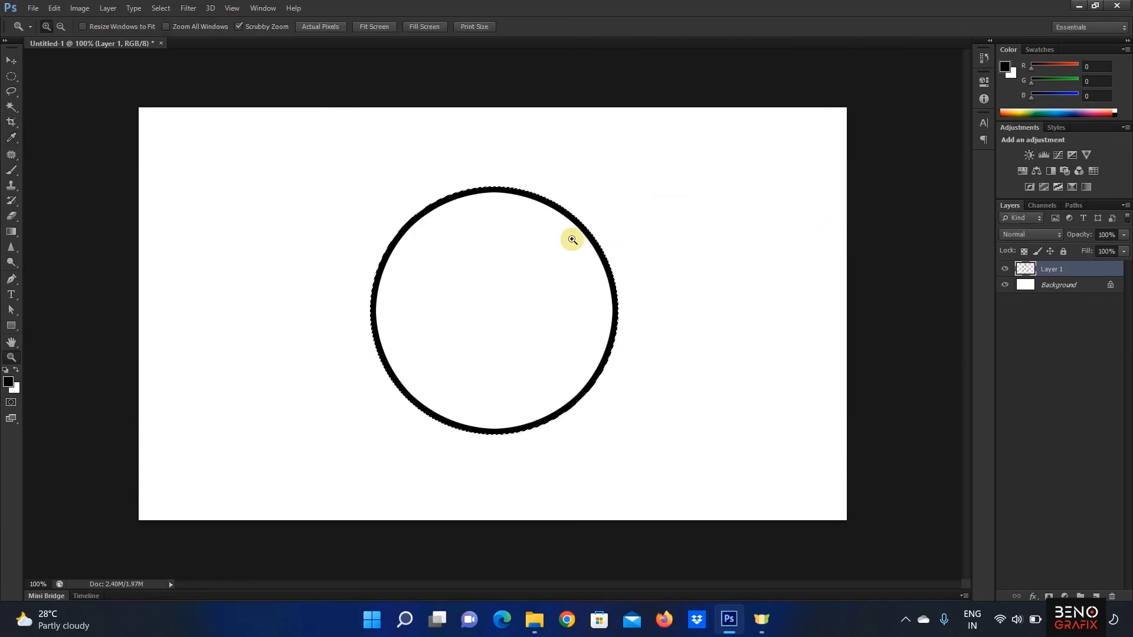
{"action": "left_click", "coordinate": [612, 275]}
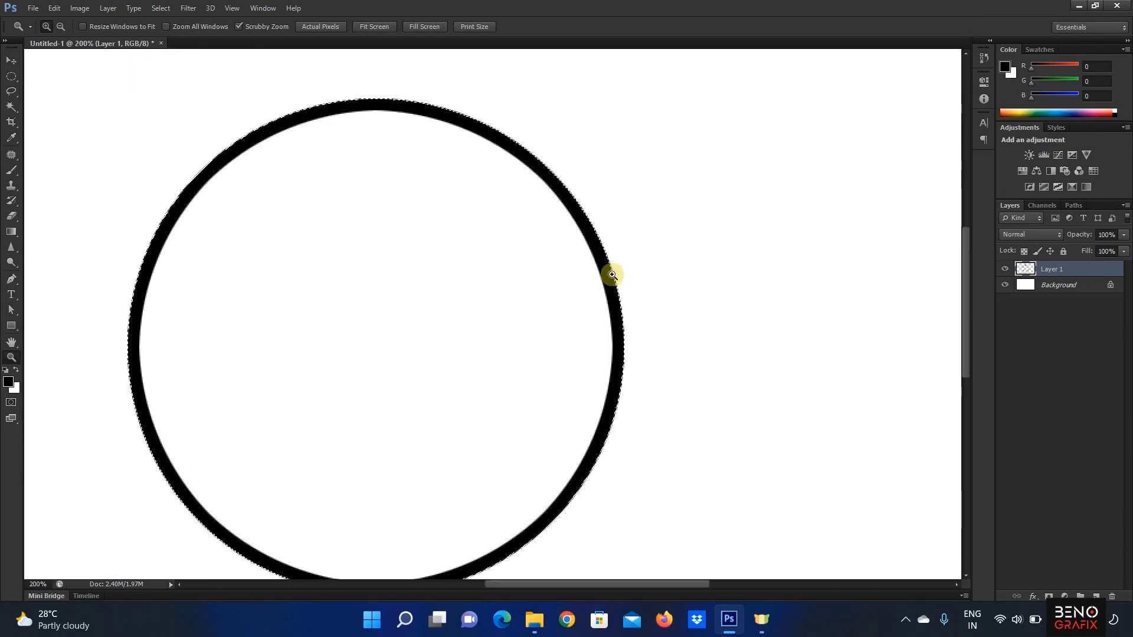
{"action": "left_click", "coordinate": [612, 272]}
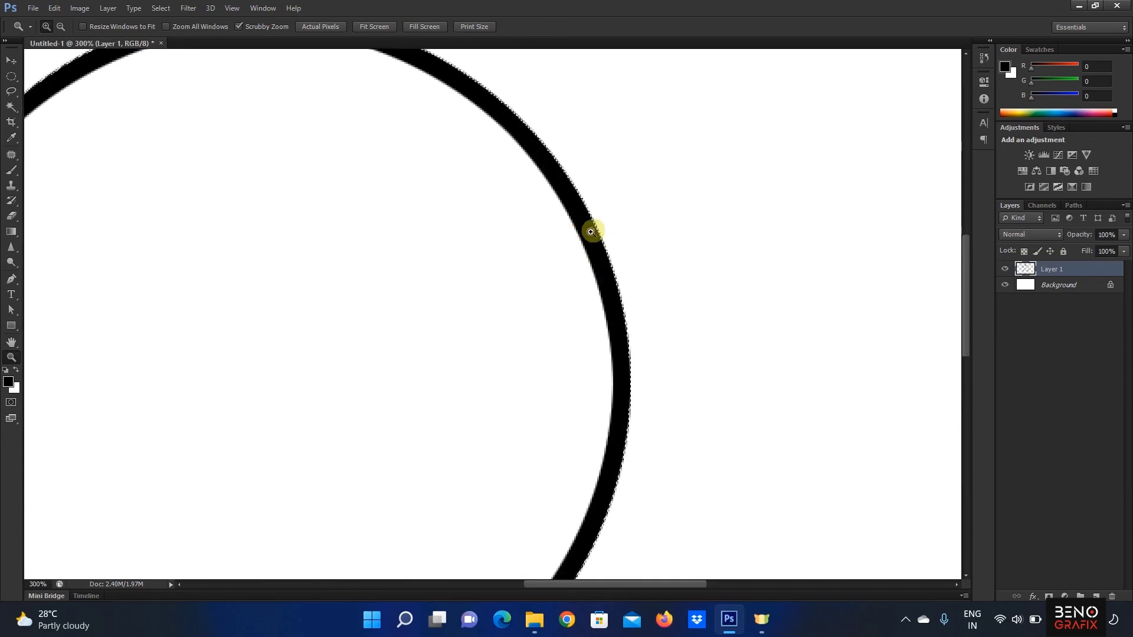
{"action": "left_click", "coordinate": [12, 60]}
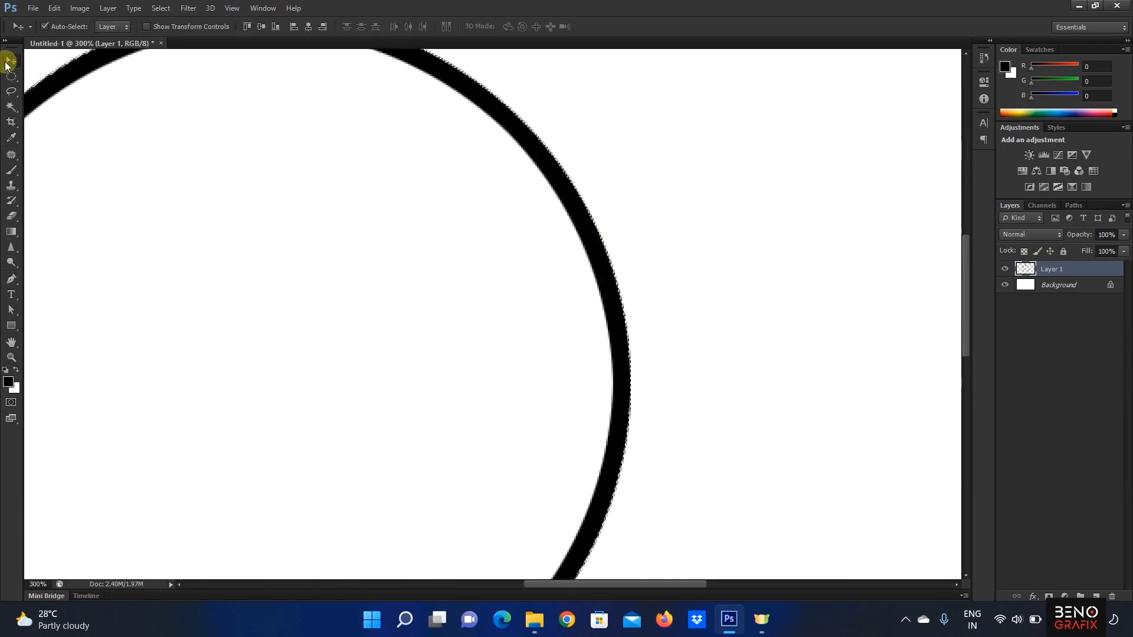
{"action": "key", "text": "ctrl+minus"}
{"action": "key", "text": "ctrl+minus"}
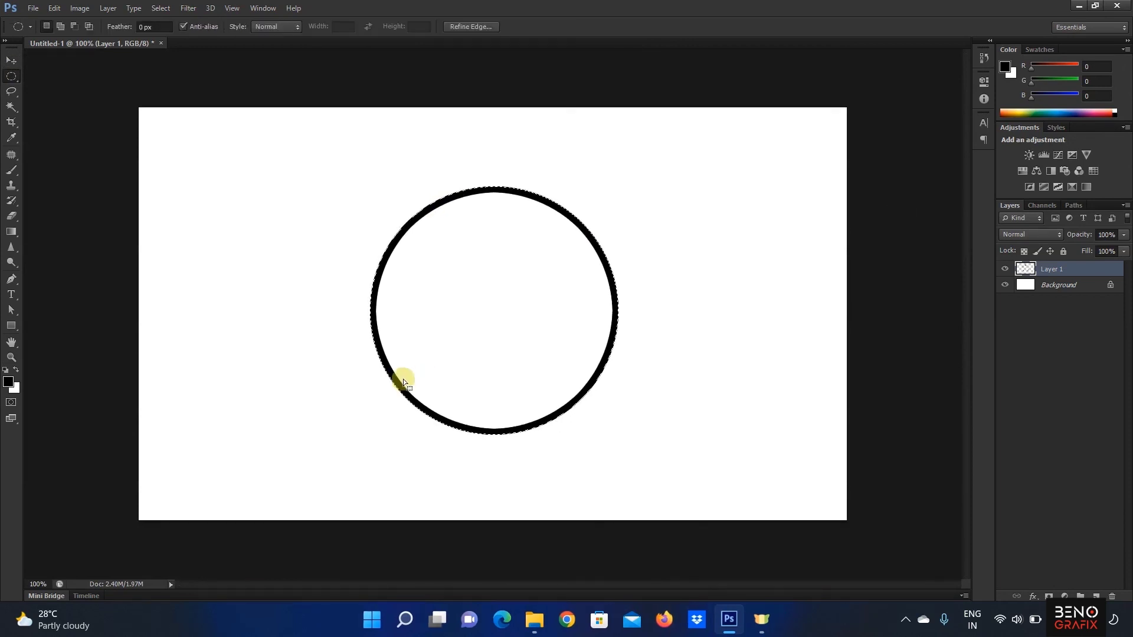
Step: Open the Stroke settings again for the circular selection
{"action": "right_click", "coordinate": [501, 262]}
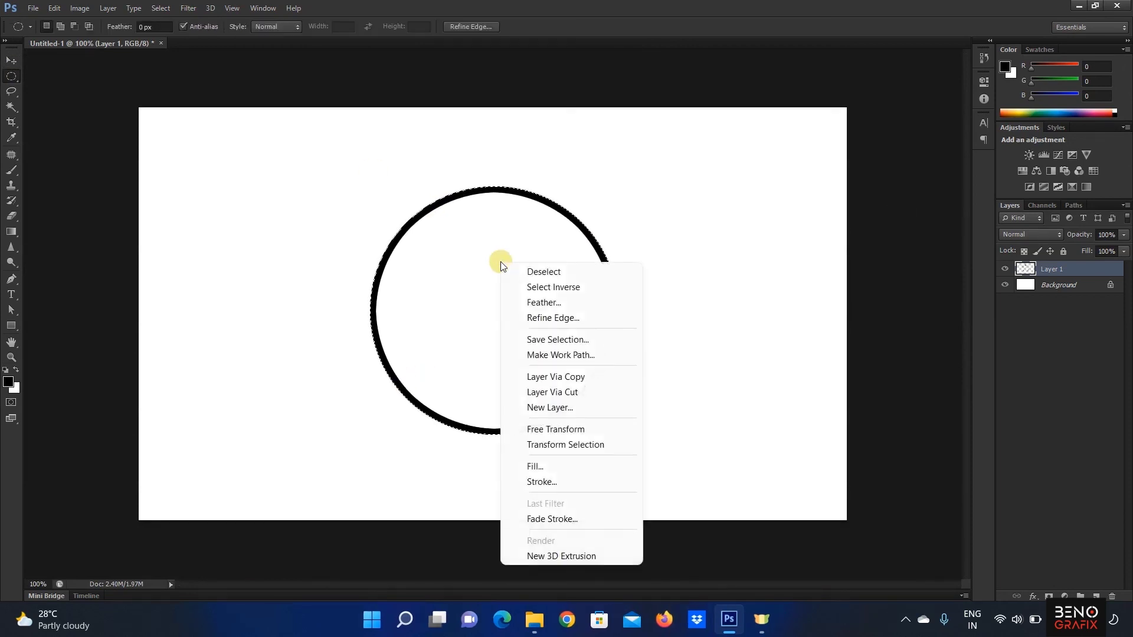
{"action": "left_click", "coordinate": [549, 483]}
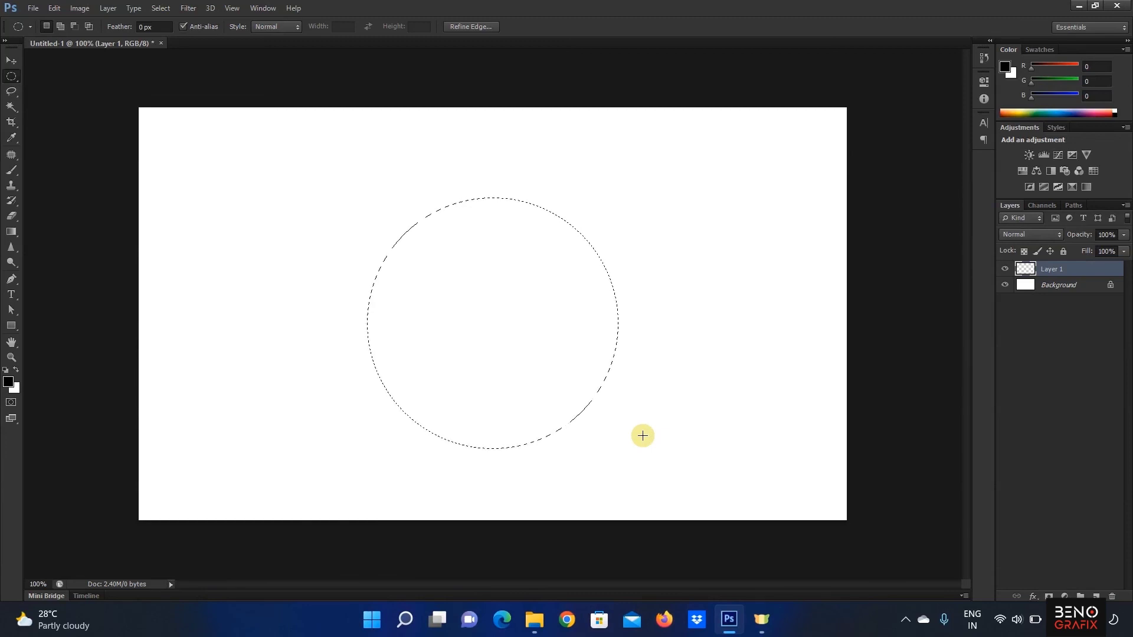
Step: Fill the circular selection on Layer 1 with the black foreground colour in Normal mode at 100% opacity
{"action": "left_click", "coordinate": [56, 9]}
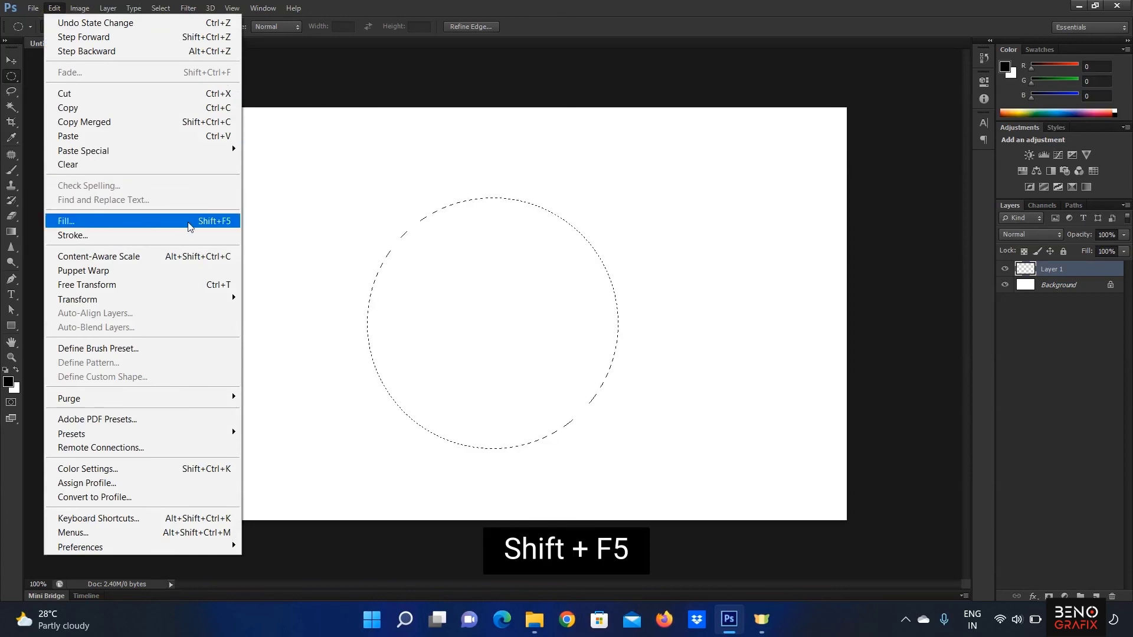
{"action": "left_click", "coordinate": [215, 222]}
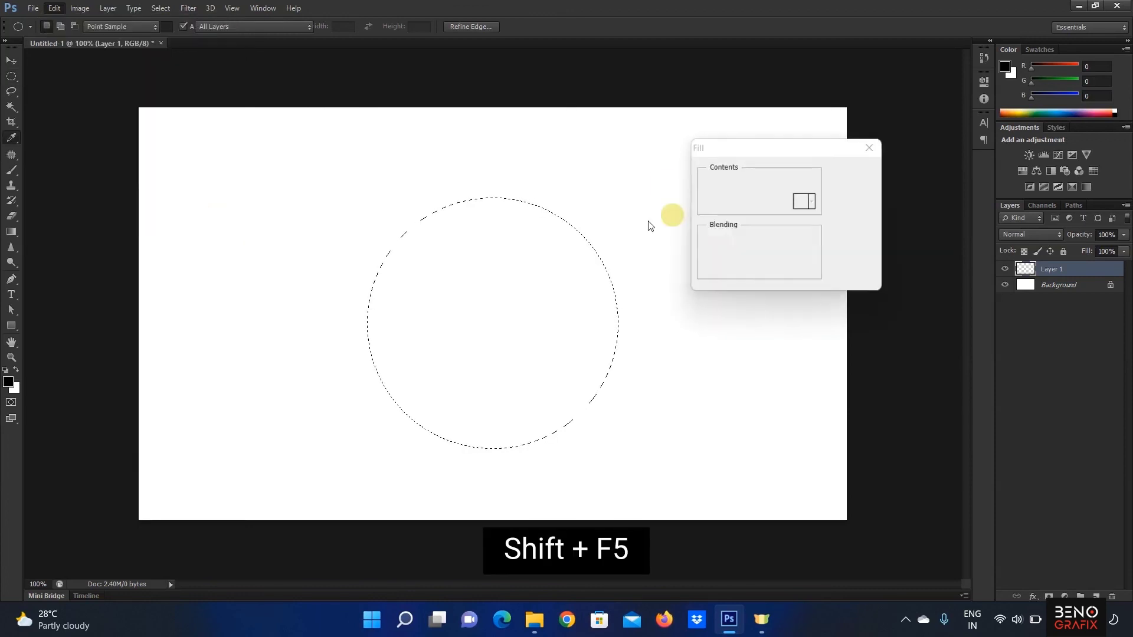
{"action": "left_click_drag", "start_coordinate": [778, 157], "coordinate": [779, 176]}
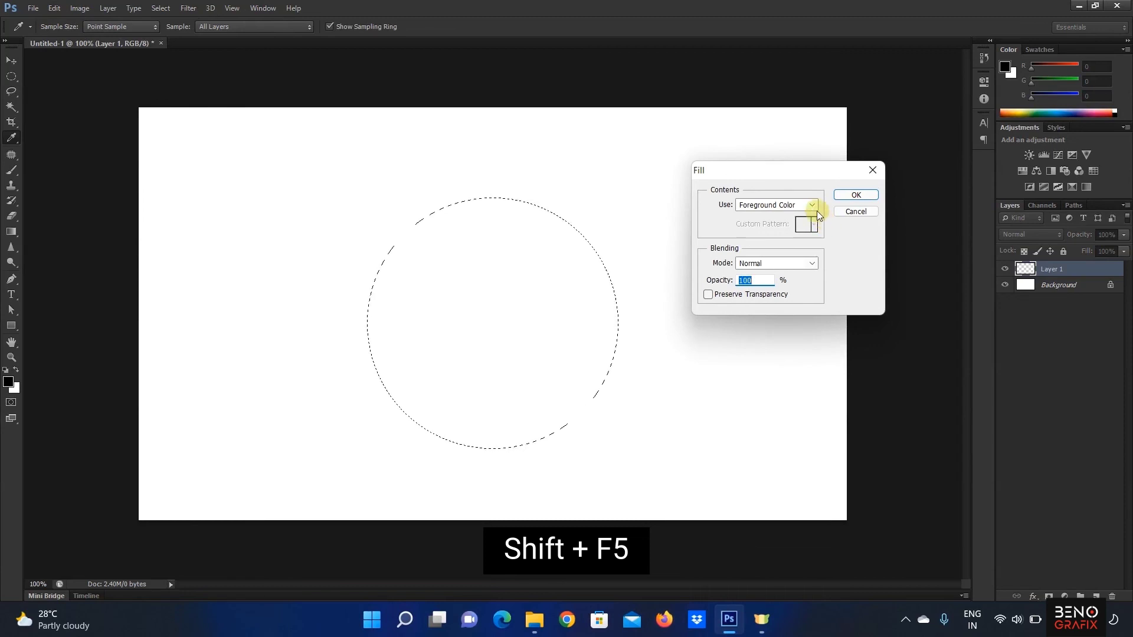
{"action": "left_click", "coordinate": [817, 210]}
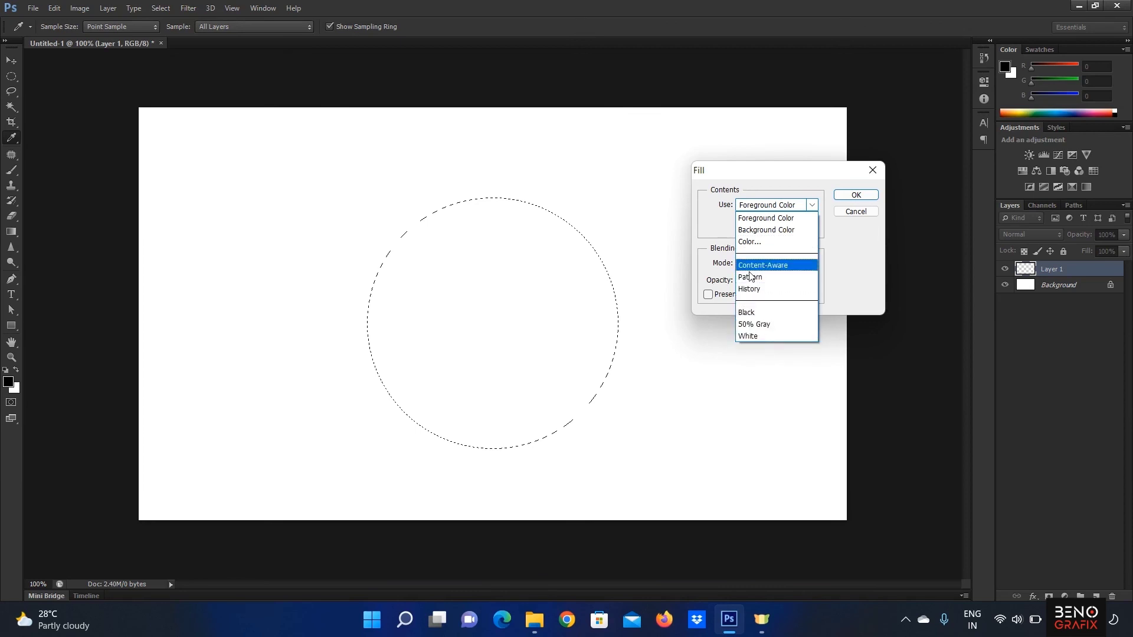
{"action": "left_click", "coordinate": [770, 220]}
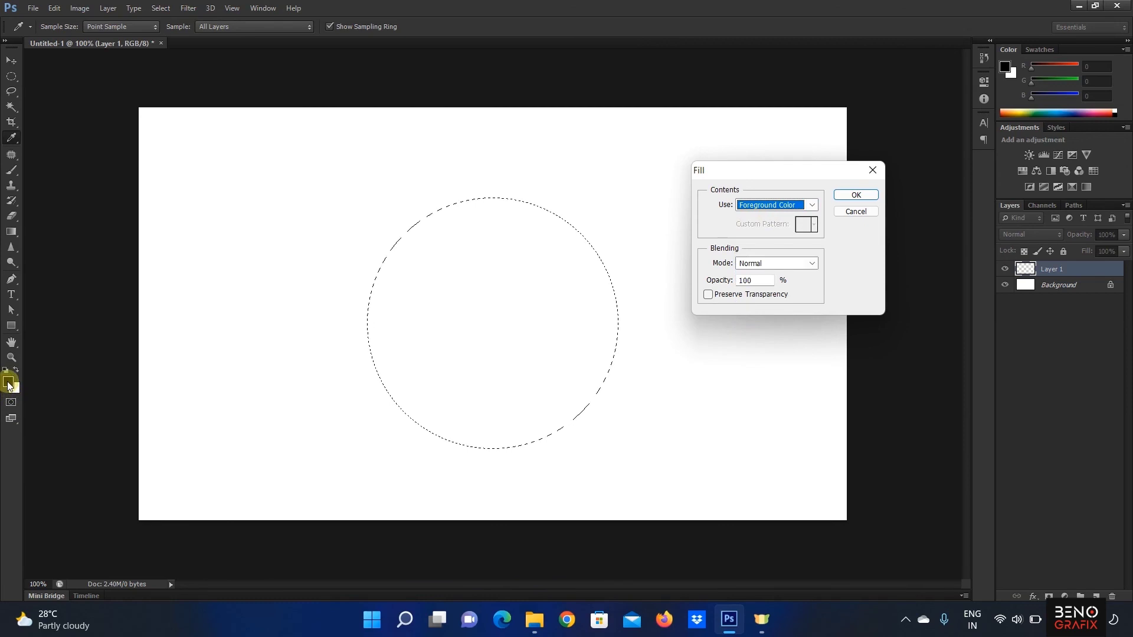
{"action": "left_click", "coordinate": [850, 196]}
Step: Reopen the Fill settings, review the available fill contents and cancel without filling
{"action": "key", "text": "shift+F5"}
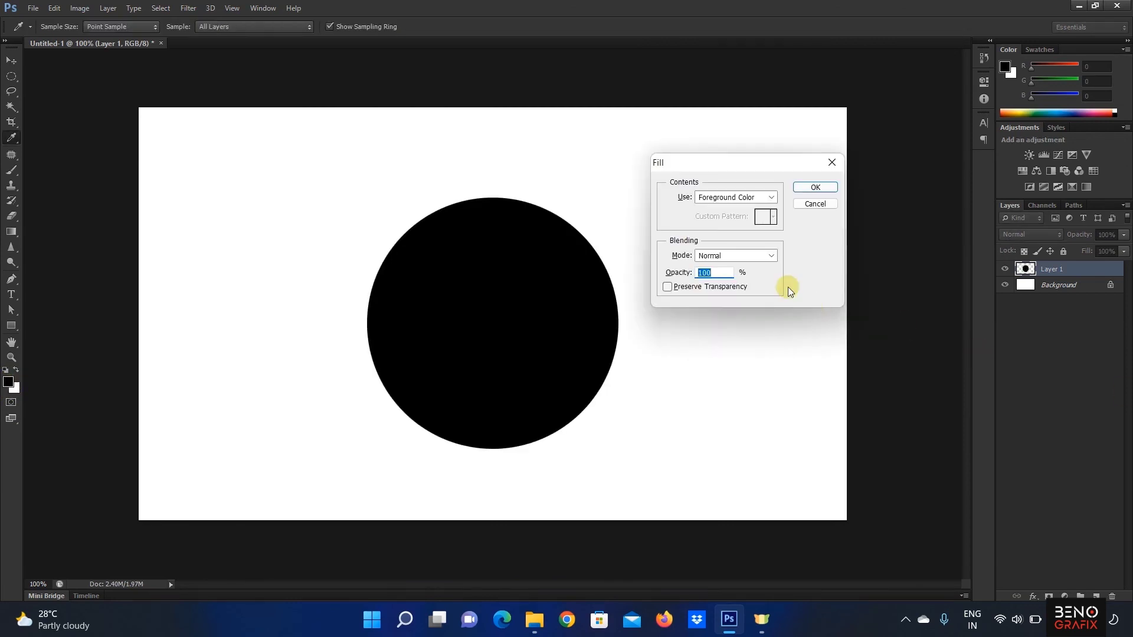
{"action": "left_click", "coordinate": [735, 201]}
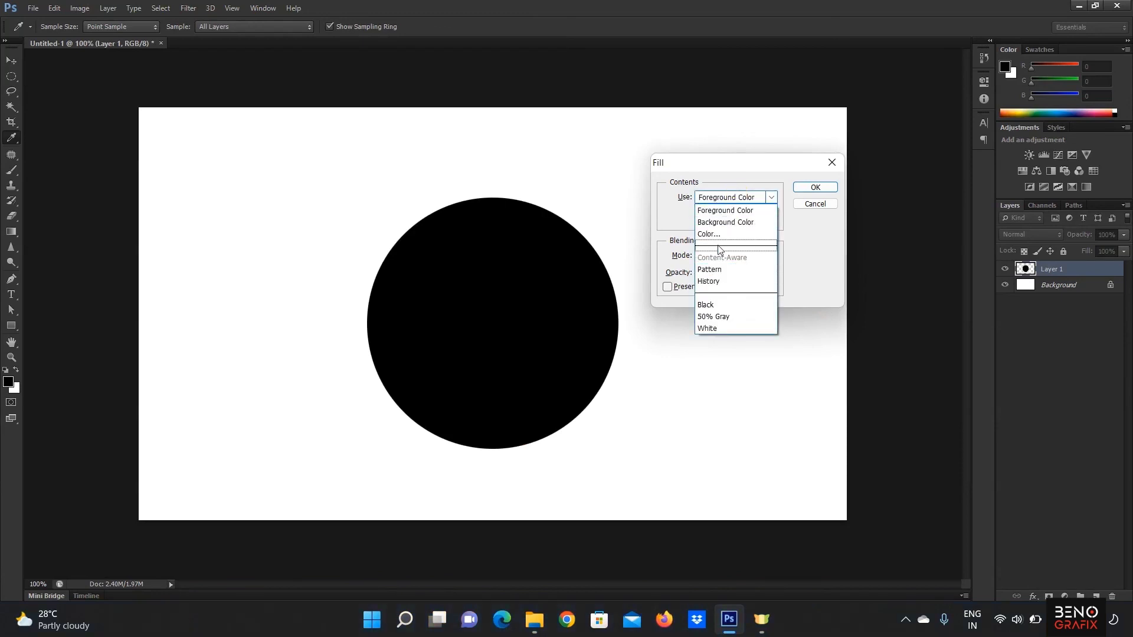
{"action": "left_click", "coordinate": [830, 203]}
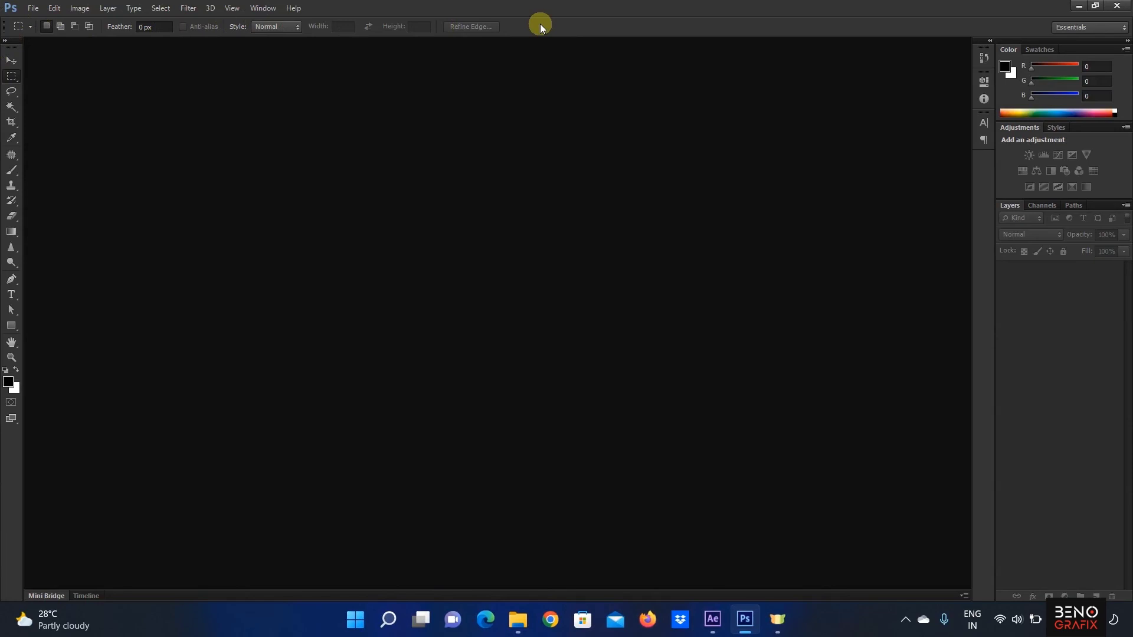
{"action": "key", "text": "w"}
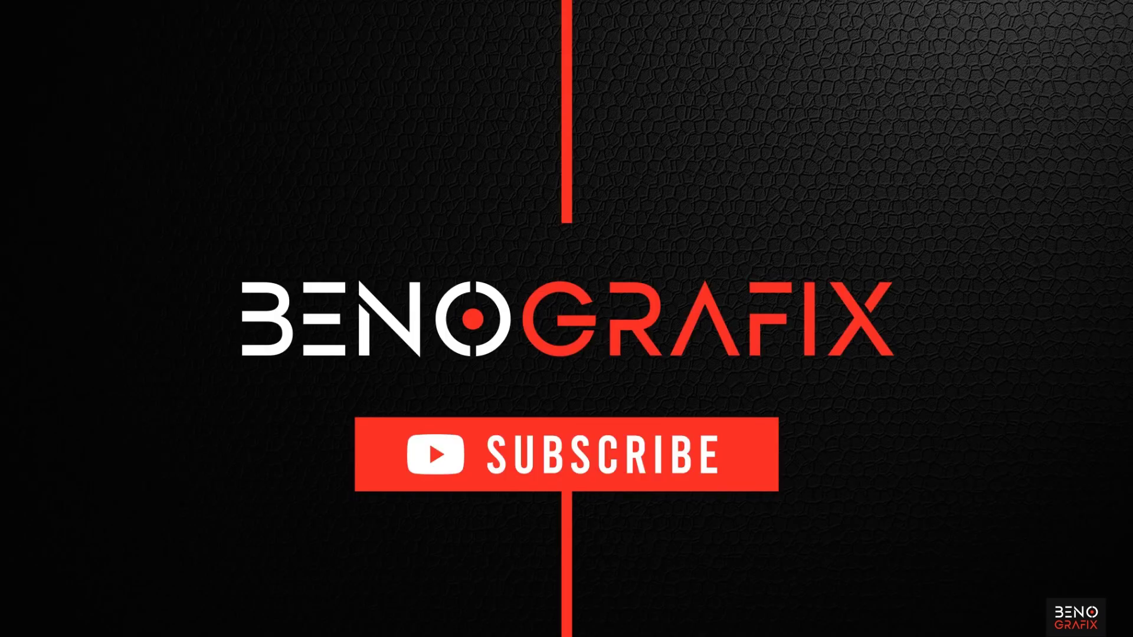